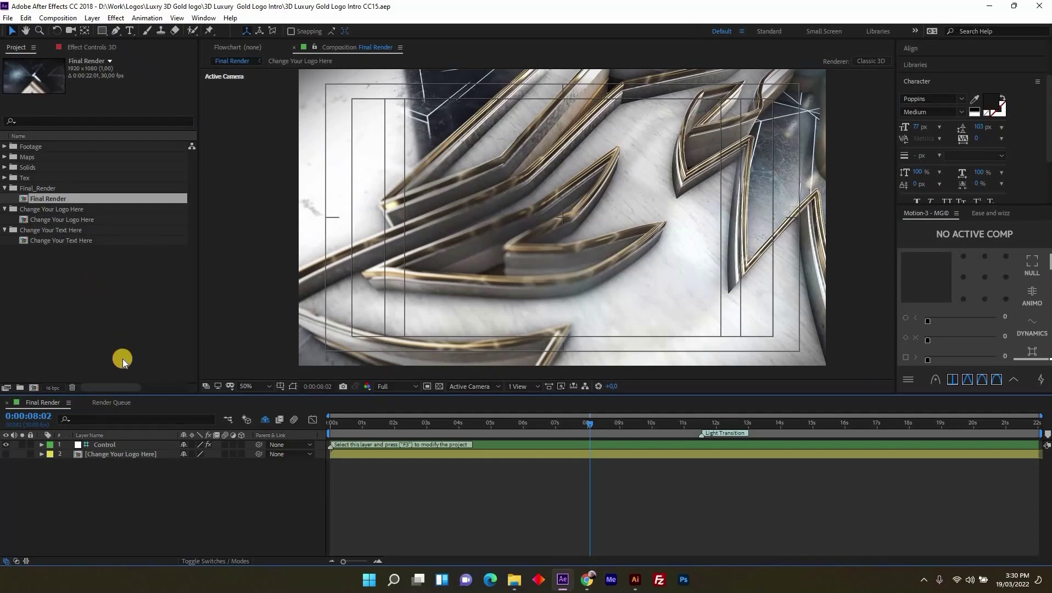
# - Import the Lion 4.ai logo file into the project
pyautogui.click(122, 334)
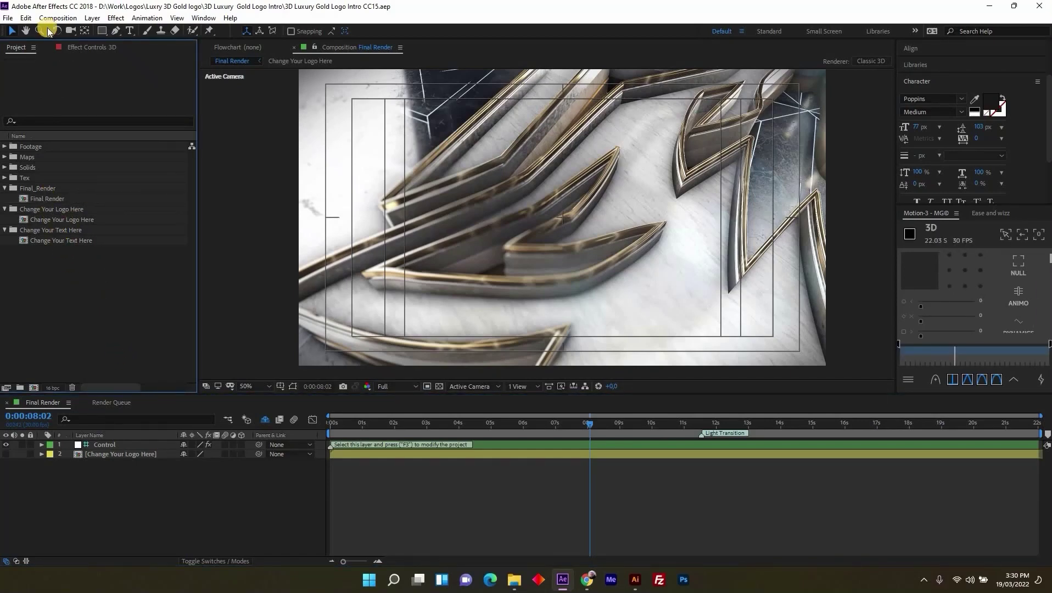
pyautogui.hotkey('alt', 'f')
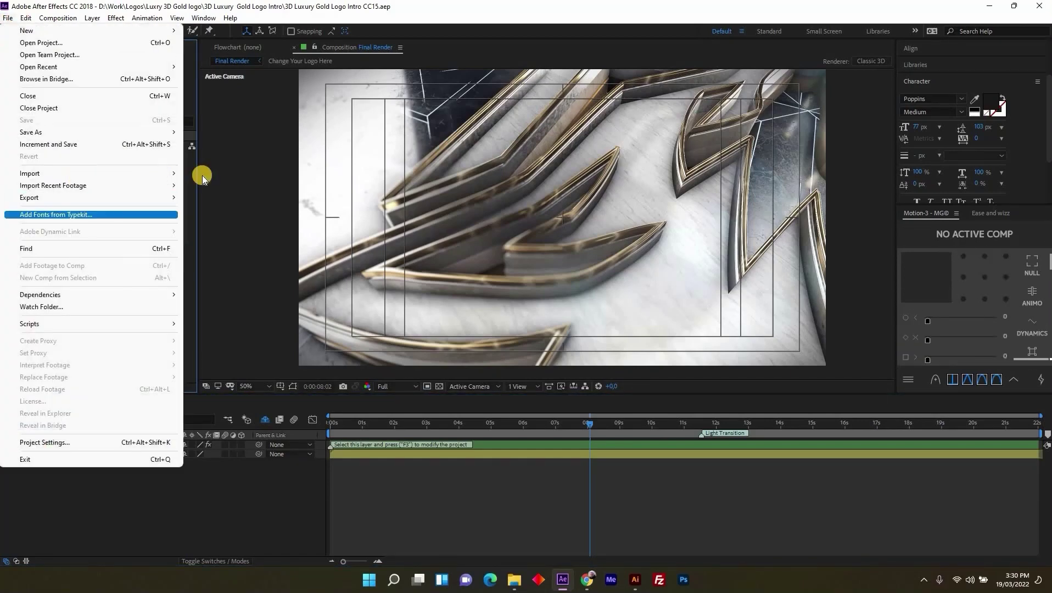
pyautogui.press('i')
pyautogui.press('Return')
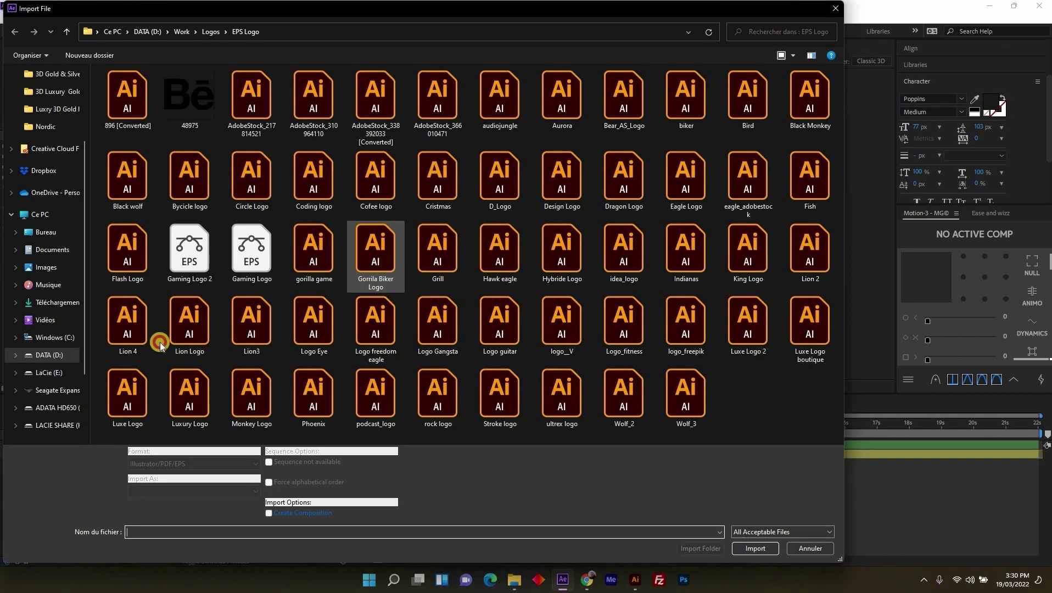
pyautogui.click(144, 329)
pyautogui.click(755, 548)
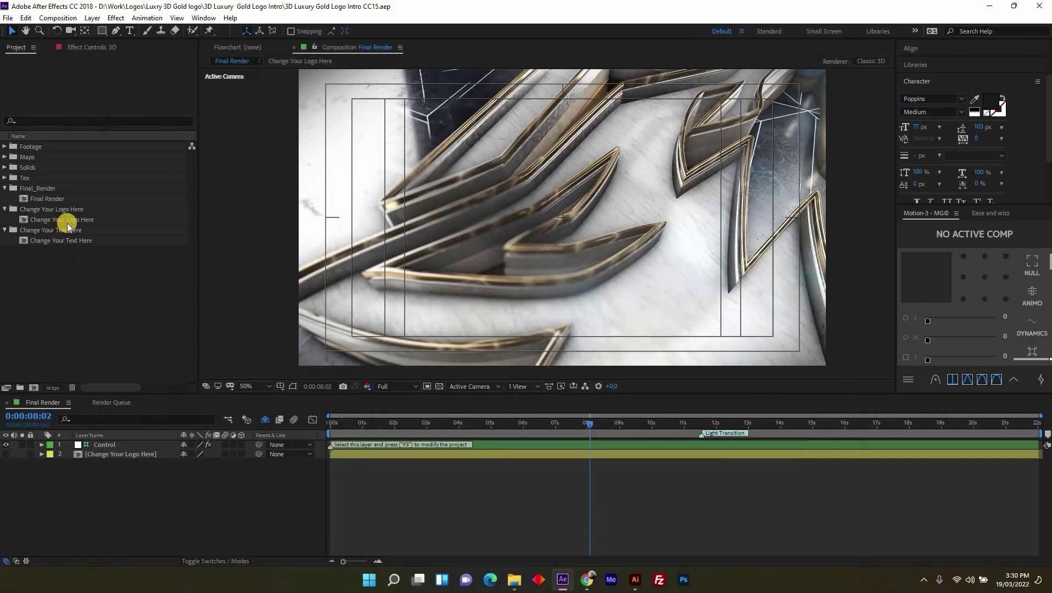
# - Place Lion 4.ai in the Change Your Logo Here comp at 85% scale, then return to Final Render
pyautogui.doubleClick(61, 230)
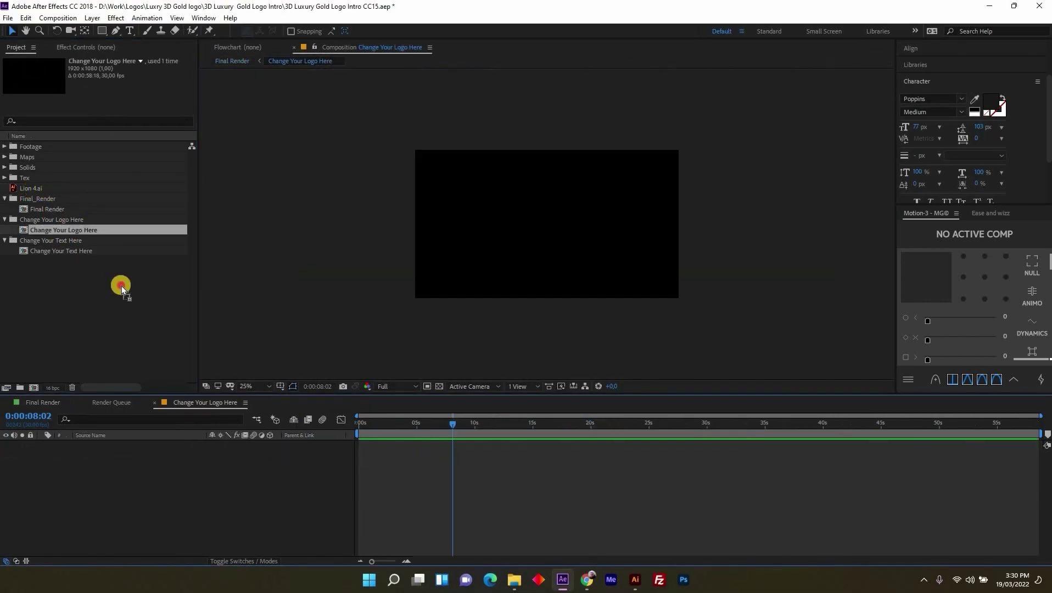
pyautogui.moveTo(31, 188)
pyautogui.mouseDown()
pyautogui.moveTo(100, 457)
pyautogui.moveTo(44, 453)
pyautogui.mouseUp()
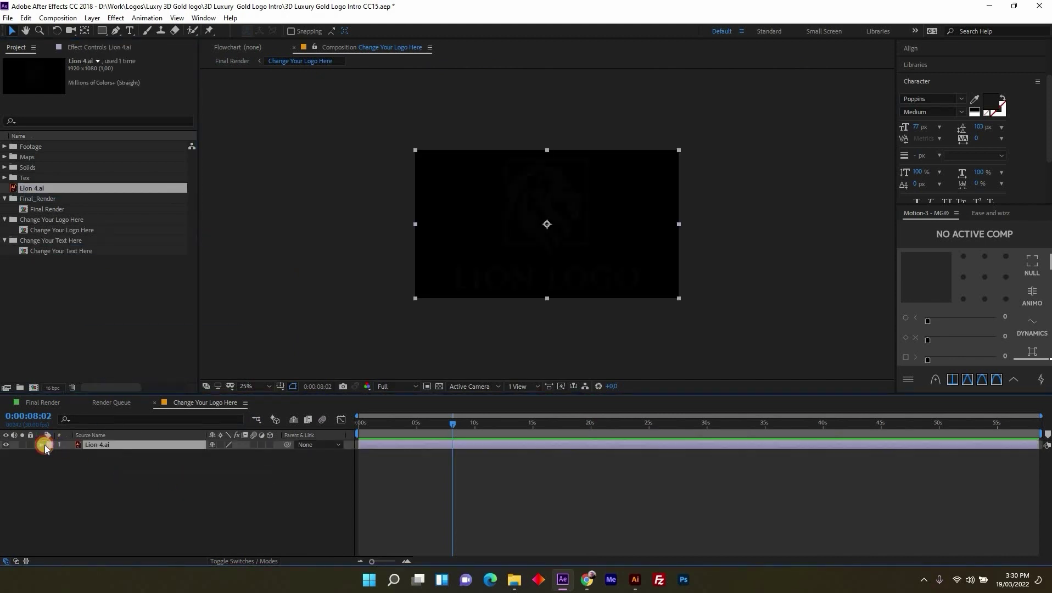
pyautogui.click(50, 458)
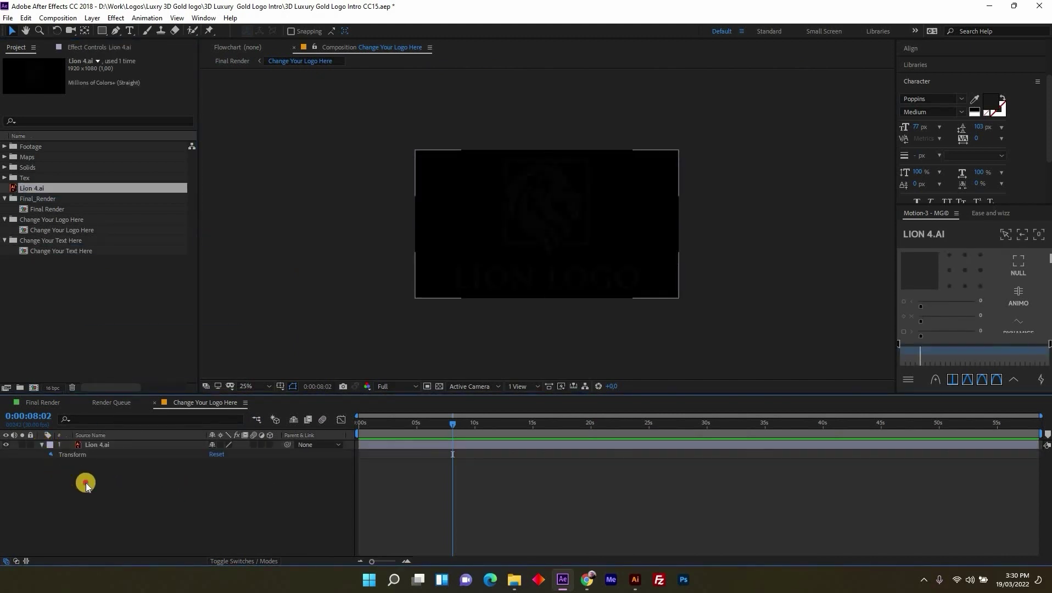
pyautogui.moveTo(219, 481); pyautogui.dragTo(203, 481)
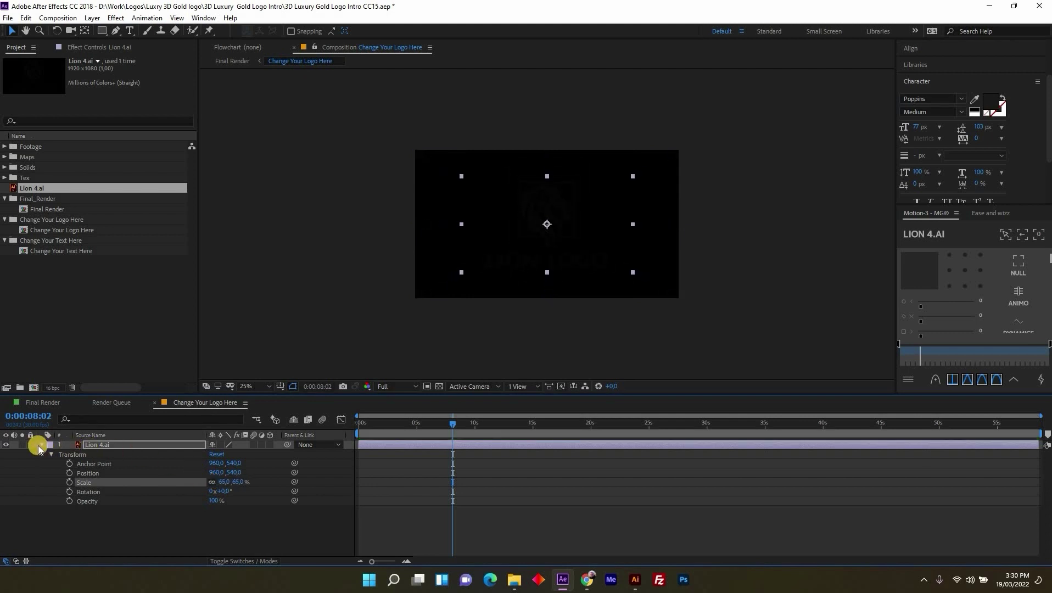
pyautogui.press('u')
pyautogui.press('F2')
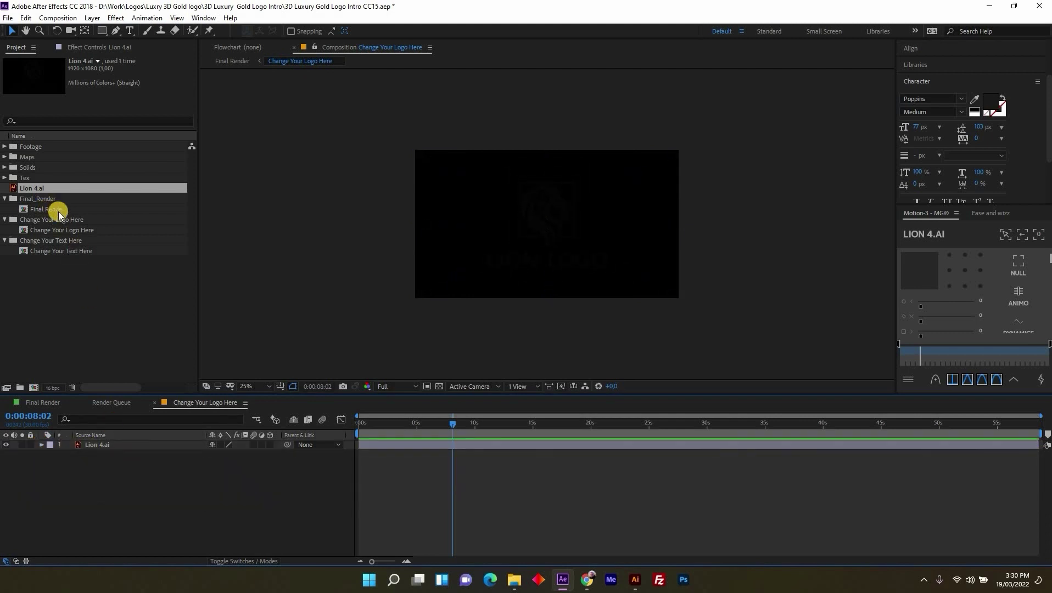
pyautogui.doubleClick(81, 211)
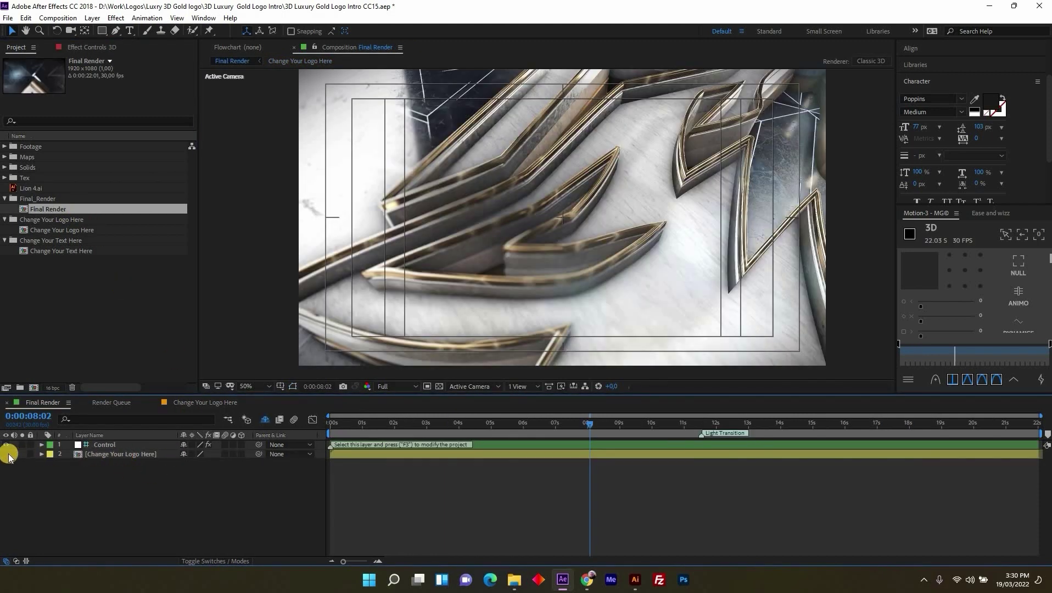
# - Select the Change Your Logo Here layer and set the preview resolution to Half
pyautogui.click(6, 454)
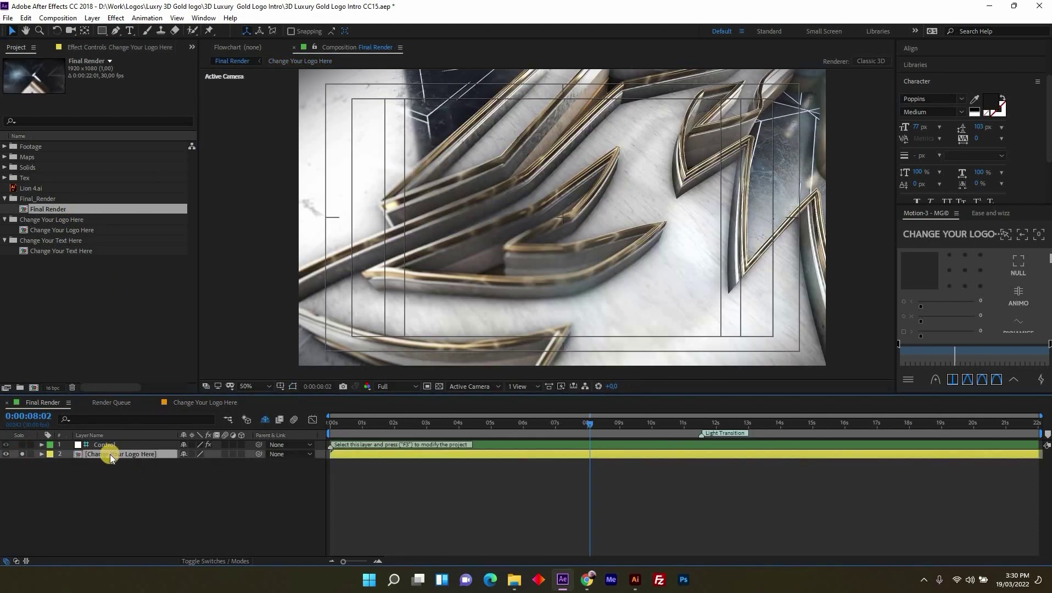
pyautogui.click(395, 406)
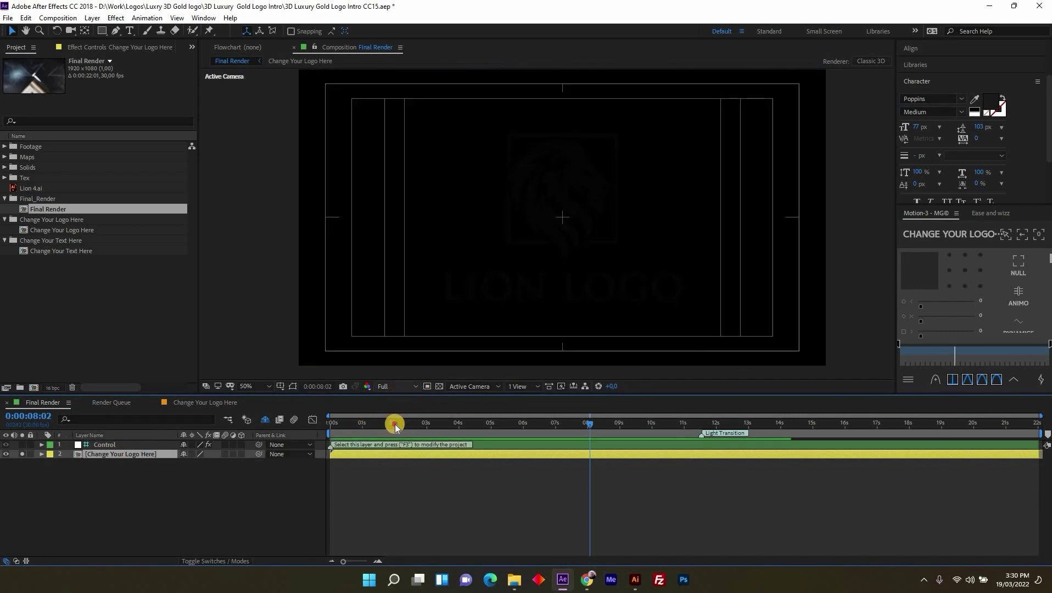
pyautogui.click(114, 458)
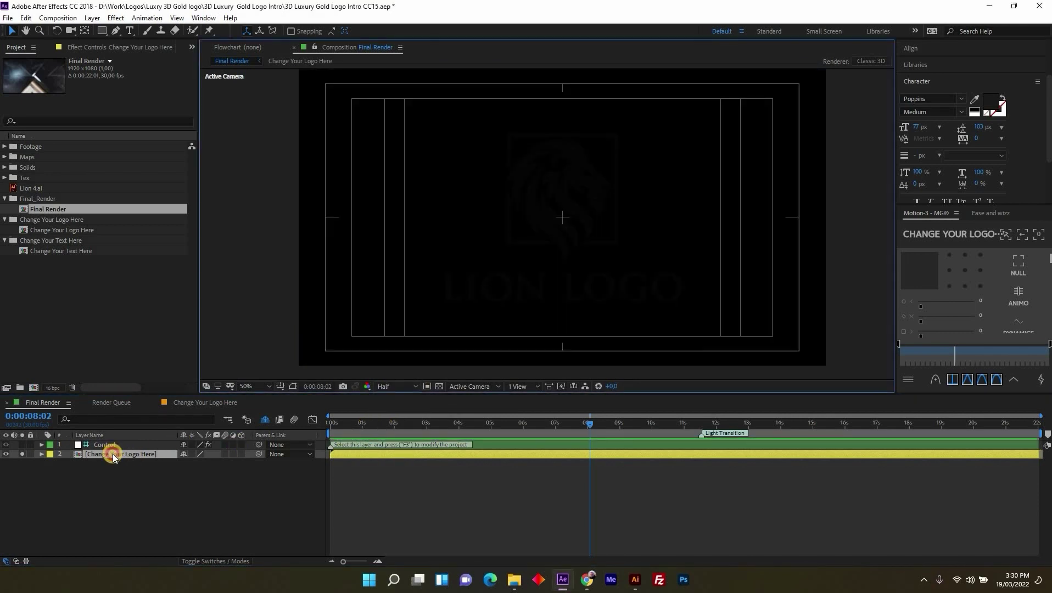
# - Expand the layer's masks and delete Mask 1 through Mask 6
pyautogui.click(41, 454)
pyautogui.scroll(-1, 85, 465)
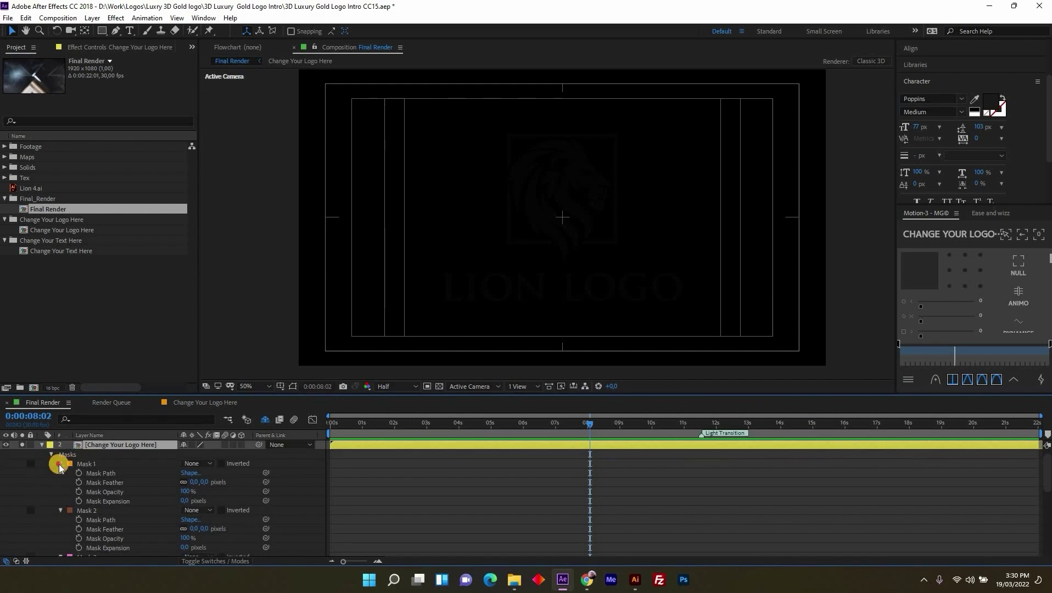
pyautogui.click(60, 463)
pyautogui.click(60, 473)
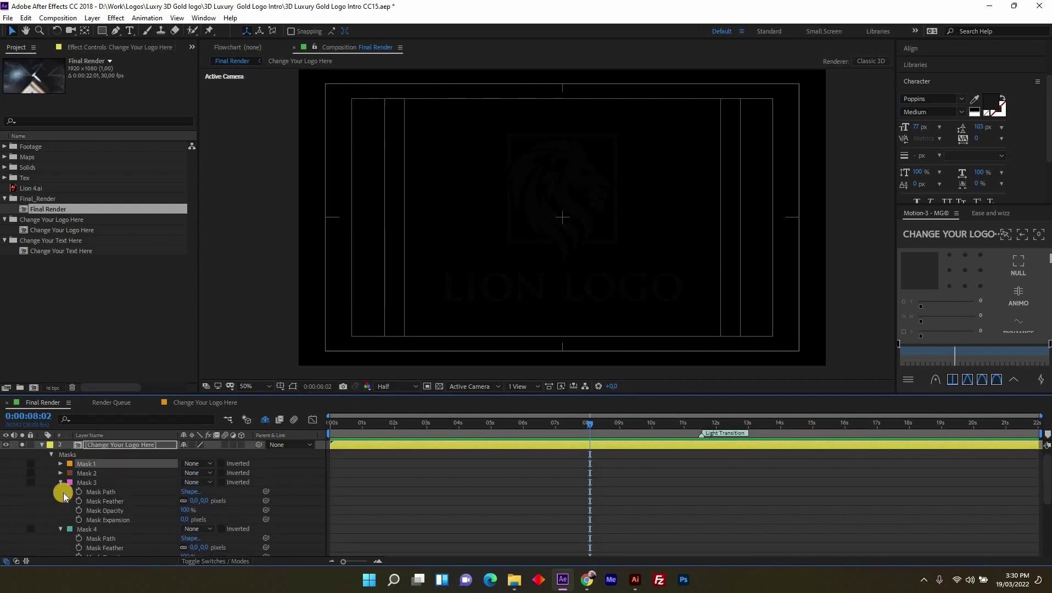
pyautogui.click(60, 482)
pyautogui.click(60, 492)
pyautogui.hotkey('ctrl', 'a')
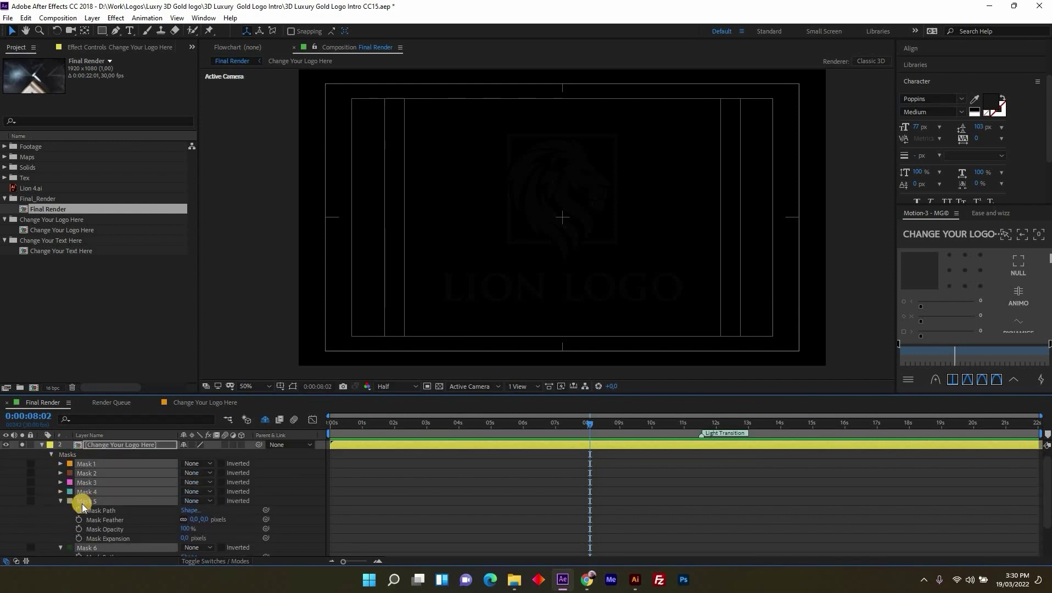
pyautogui.click(293, 517)
pyautogui.click(97, 519)
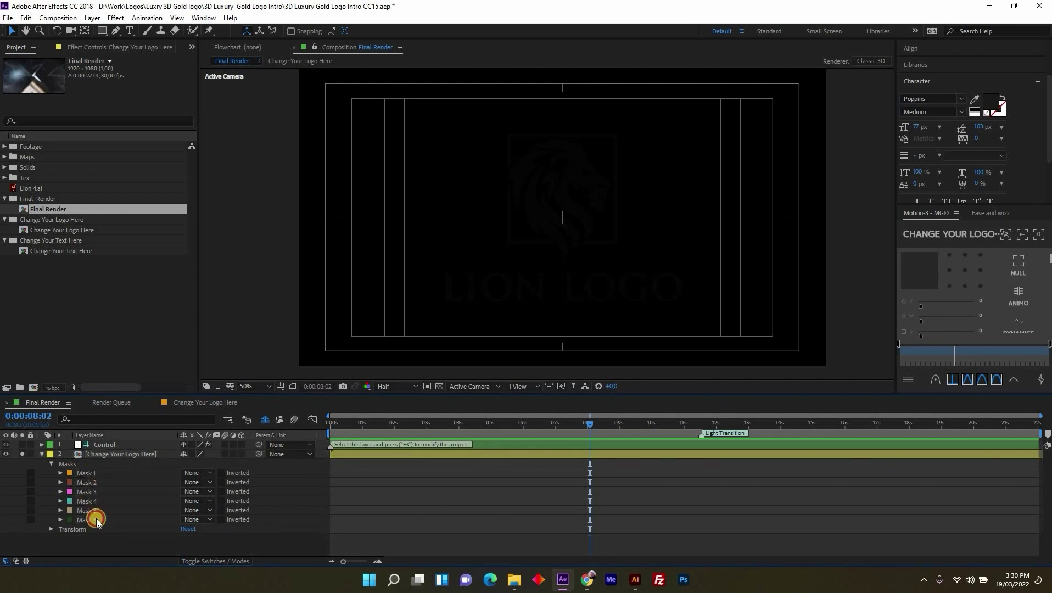
pyautogui.hotkey('ctrl', 'a')
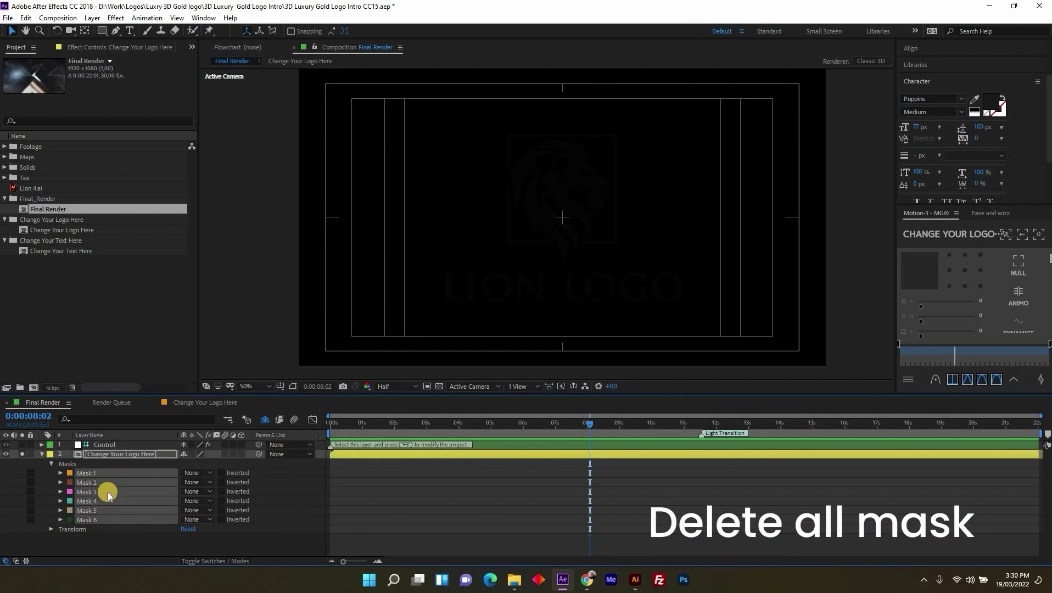
pyautogui.press('Delete')
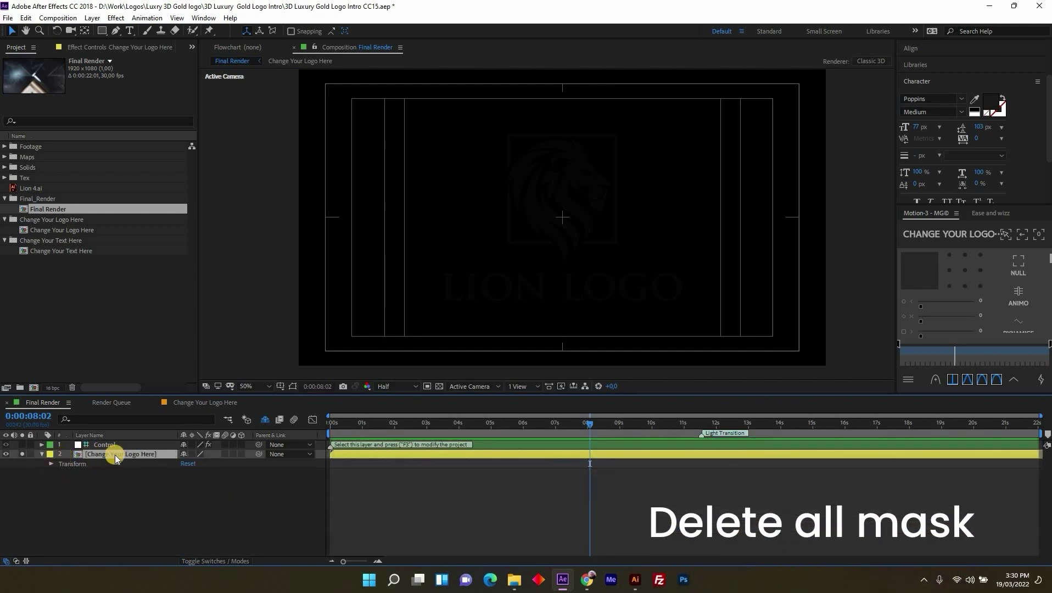
# - Auto-trace the logo layer with 2 px tolerance, 1 px minimum area and 1% corner roundness
pyautogui.click(92, 18)
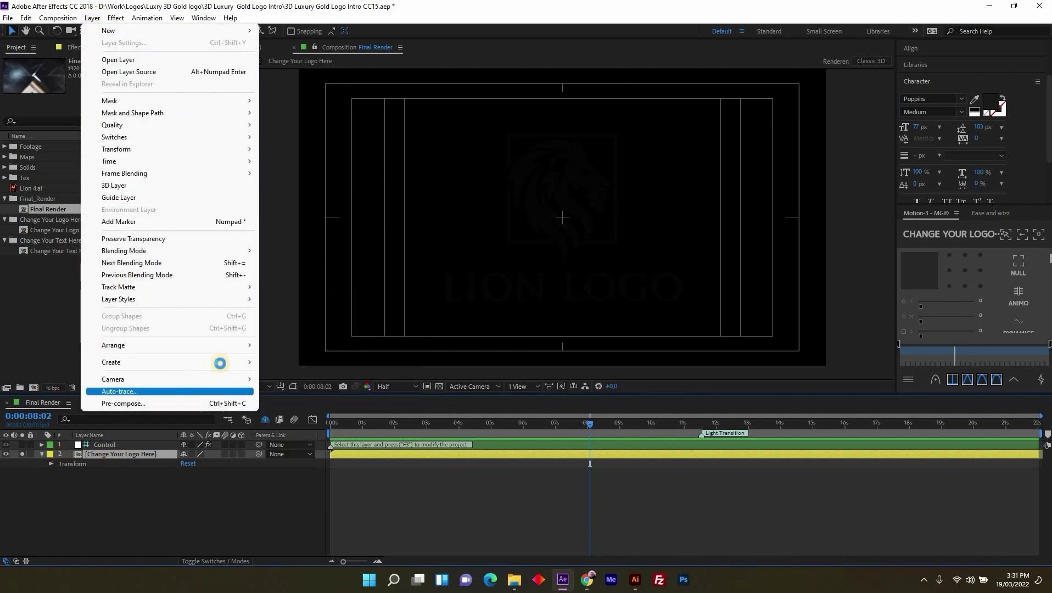
pyautogui.click(120, 392)
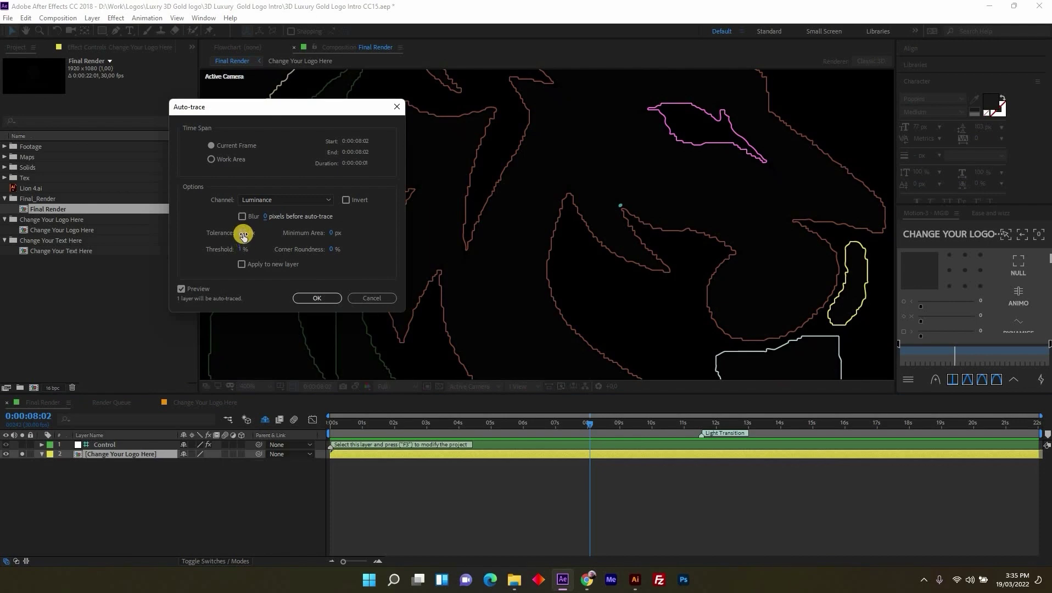
pyautogui.click(252, 235)
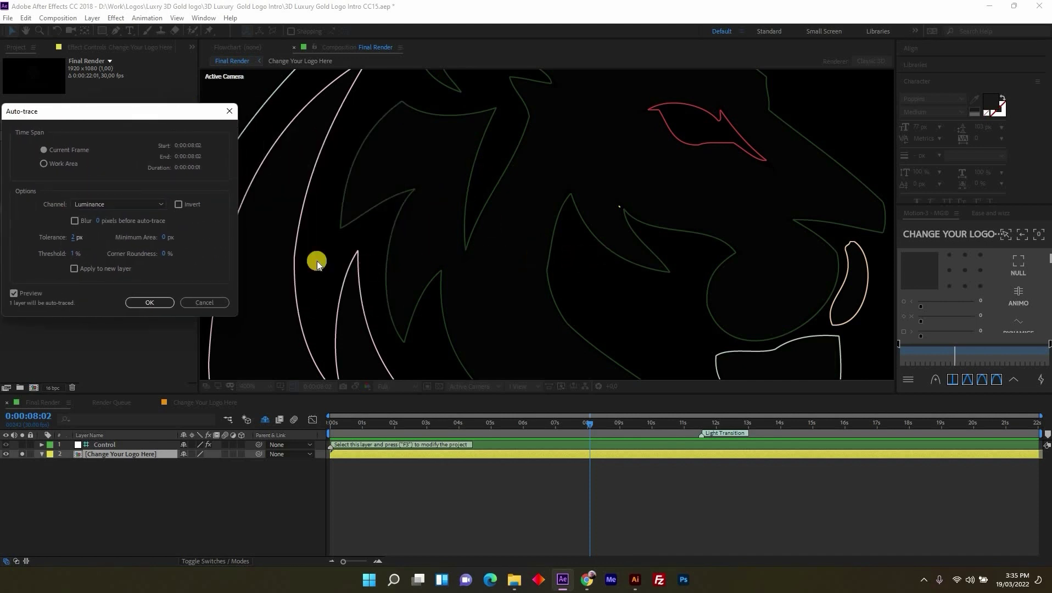
pyautogui.click(217, 249)
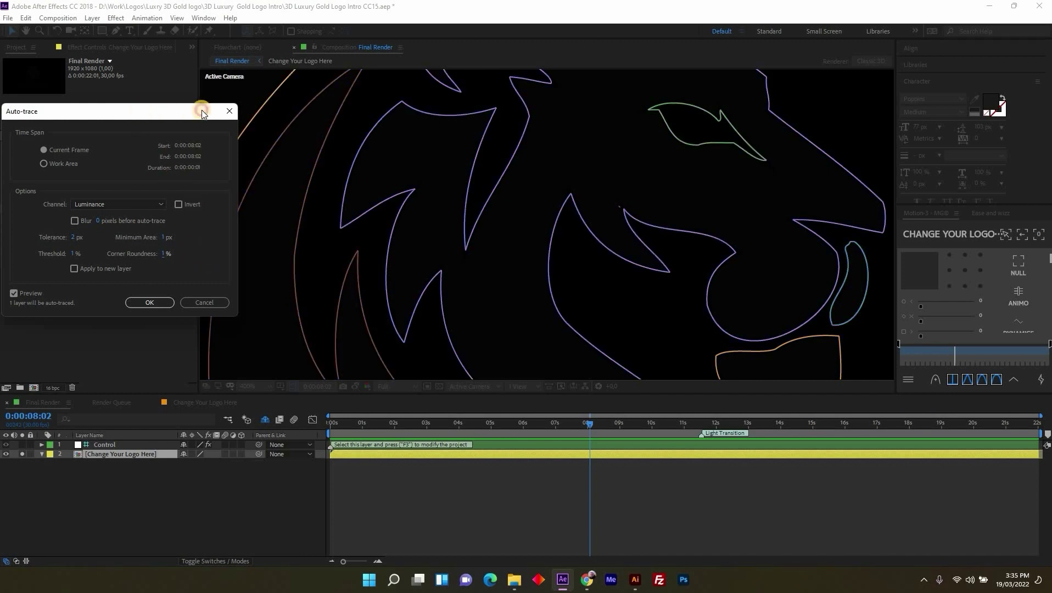
pyautogui.moveTo(197, 296); pyautogui.dragTo(274, 297)
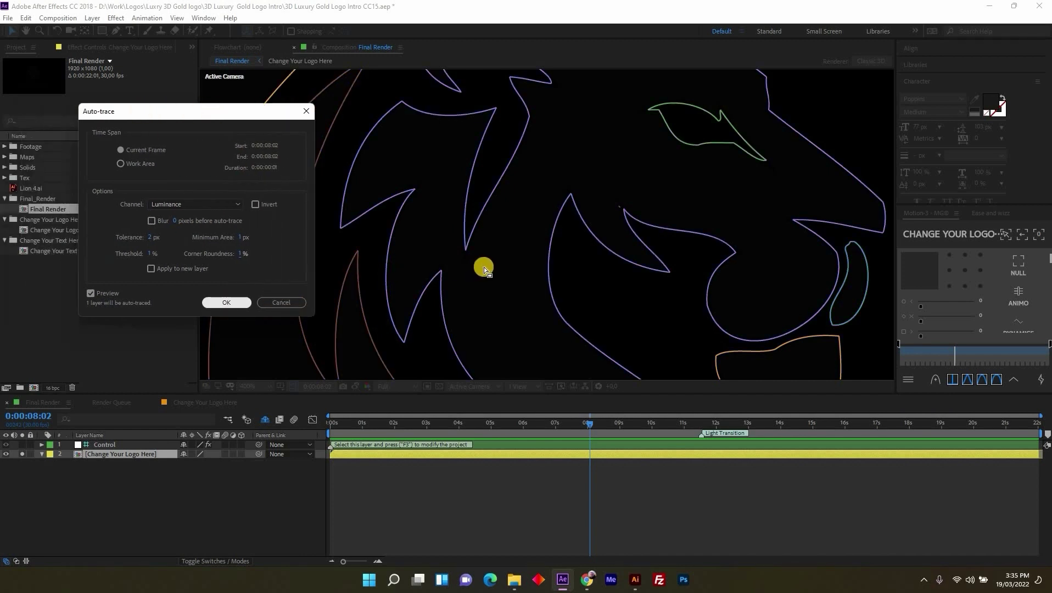
pyautogui.press('Return')
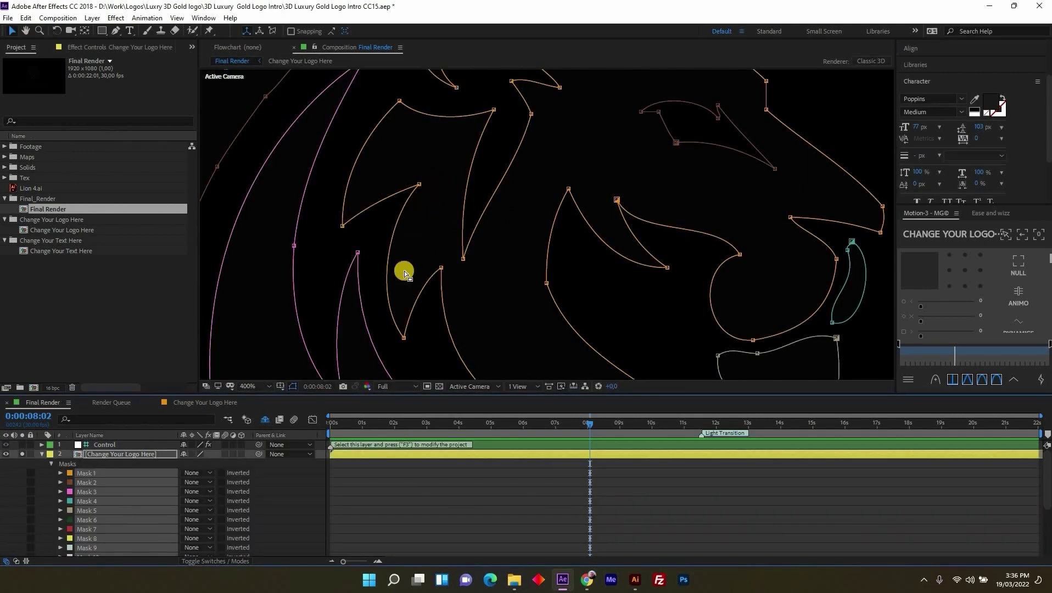
# - Zoom in on the lion emblem's traced outlines, selecting a vertex and Mask 2
pyautogui.scroll(-3, 442, 195)
pyautogui.scroll(3, 545, 242)
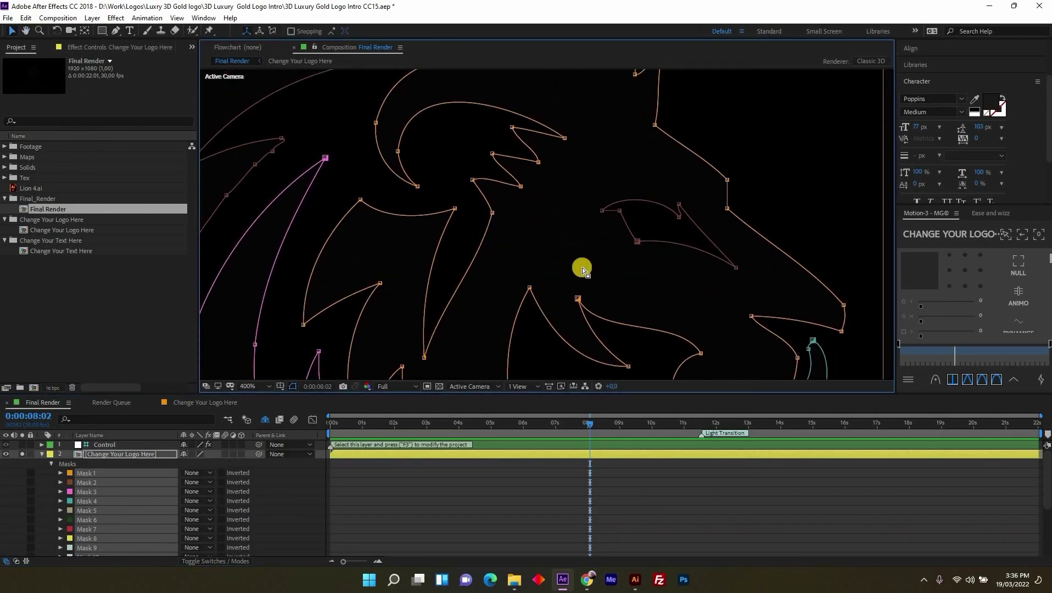
pyautogui.moveTo(582, 269); pyautogui.dragTo(549, 212)
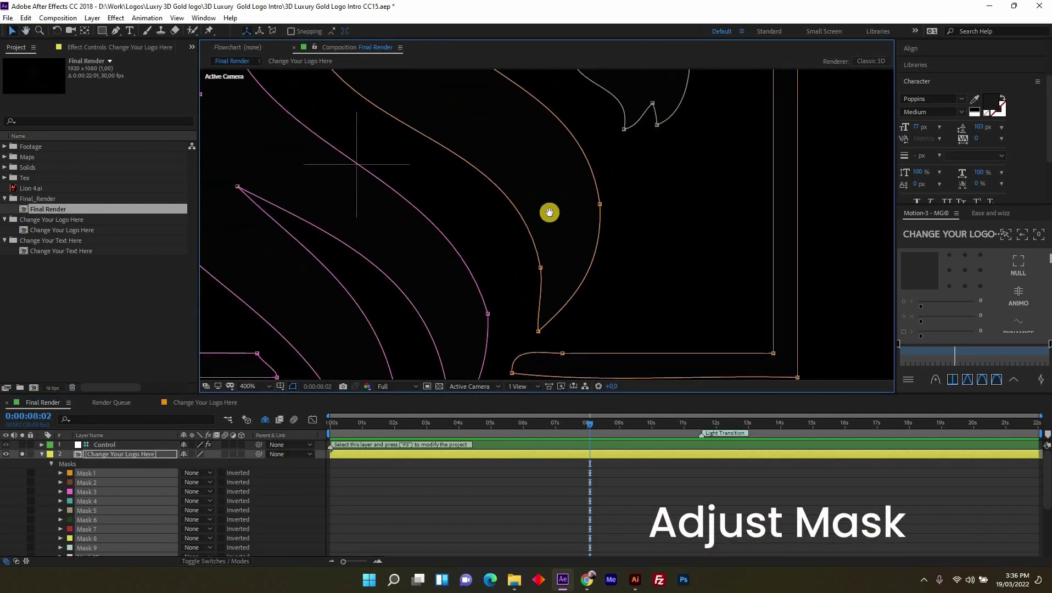
pyautogui.hscroll(-3, 481, 234)
pyautogui.hscroll(-3, 566, 289)
pyautogui.hscroll(-3, 460, 322)
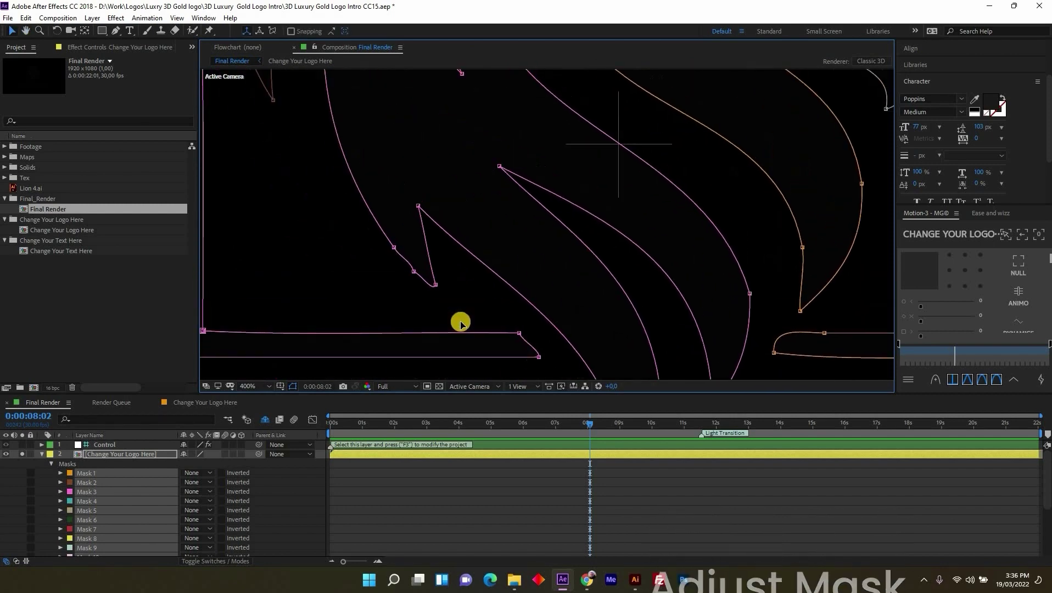
pyautogui.scroll(2, 460, 323)
pyautogui.hscroll(-2, 463, 322)
pyautogui.click(479, 325)
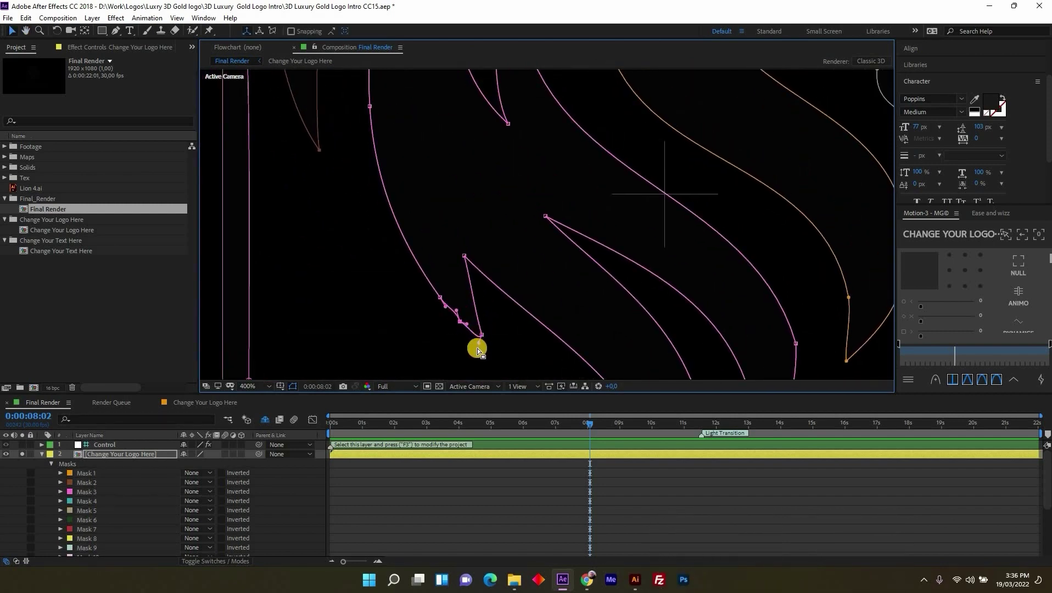
pyautogui.scroll(5, 363, 325)
pyautogui.hscroll(-1, 353, 328)
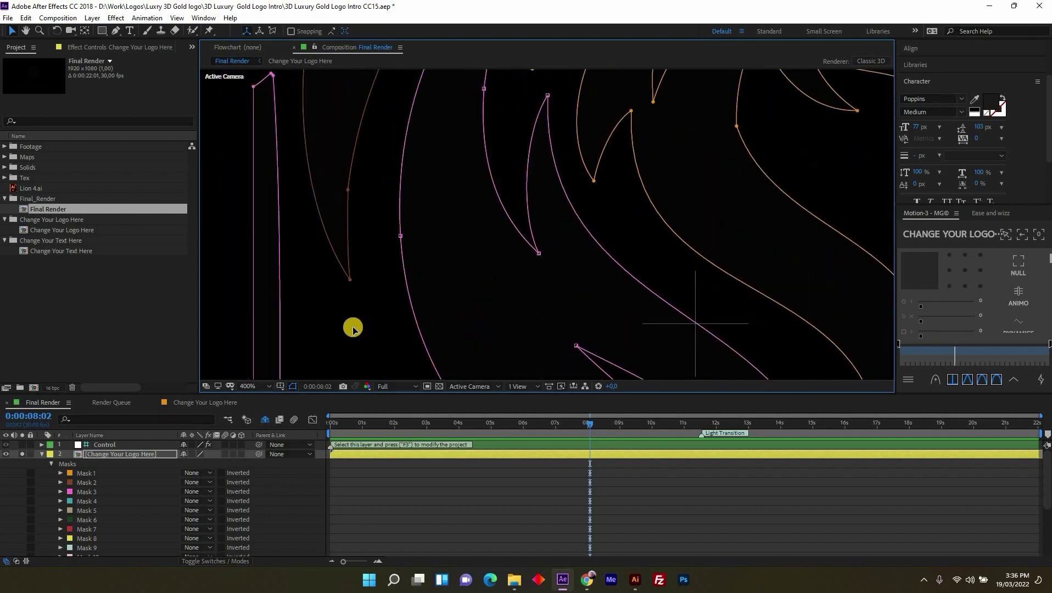
pyautogui.scroll(5, 353, 328)
pyautogui.click(360, 246)
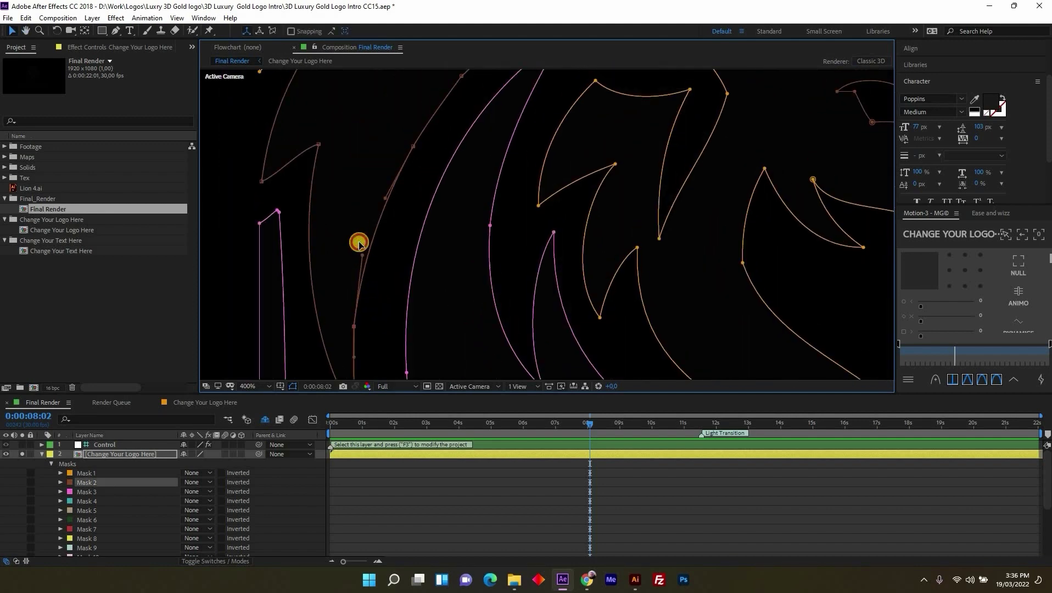
# - Inspect the LION LOGO lettering masks, selecting the N and O masks and moving an O vertex
pyautogui.scroll(4, 406, 317)
pyautogui.hscroll(-2, 484, 252)
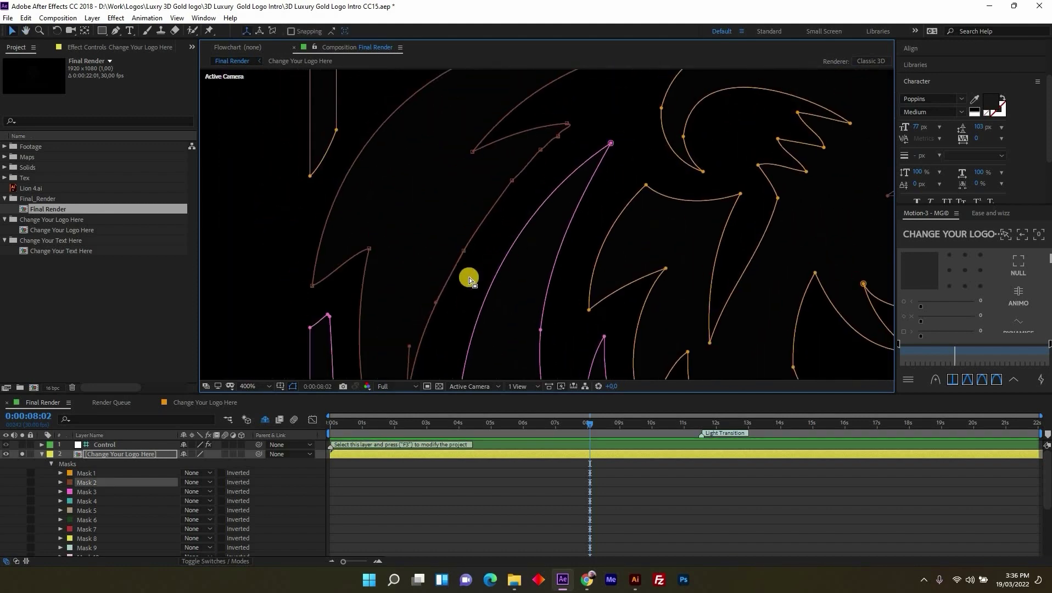
pyautogui.scroll(-1, 470, 280)
pyautogui.hscroll(-1, 441, 305)
pyautogui.scroll(-1, 514, 260)
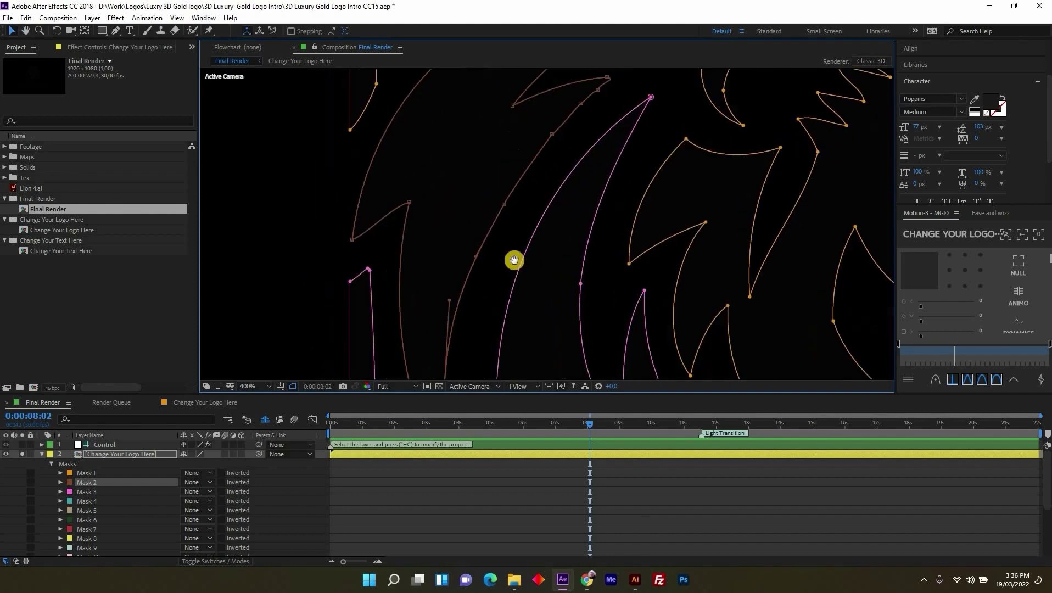
pyautogui.scroll(-2, 612, 303)
pyautogui.hscroll(3, 416, 235)
pyautogui.hscroll(2, 517, 191)
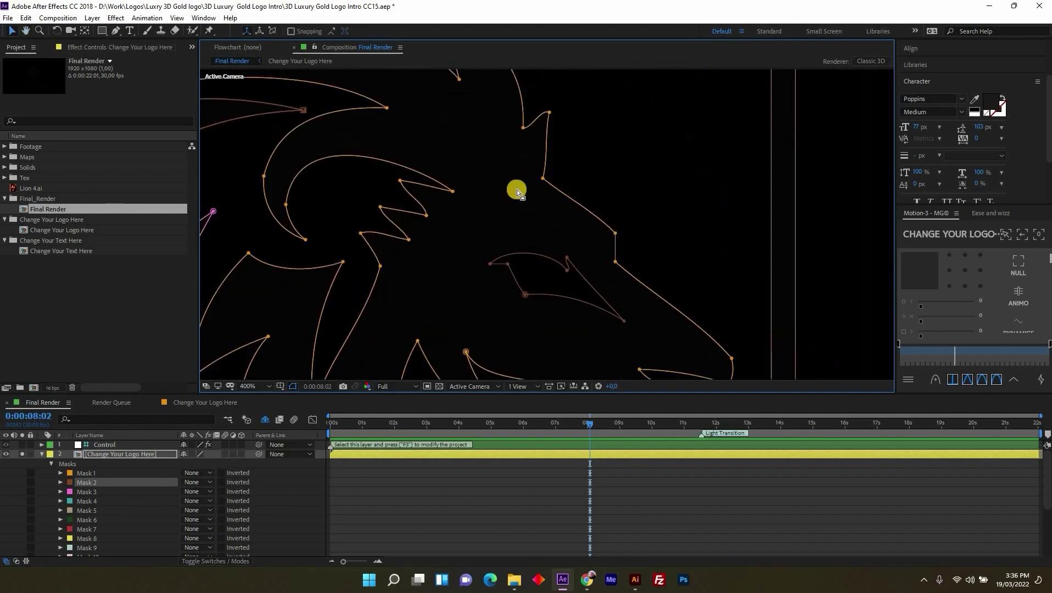
pyautogui.hscroll(1, 516, 191)
pyautogui.scroll(-1, 557, 190)
pyautogui.scroll(-1, 545, 223)
pyautogui.scroll(-1, 618, 167)
pyautogui.hscroll(-1, 658, 198)
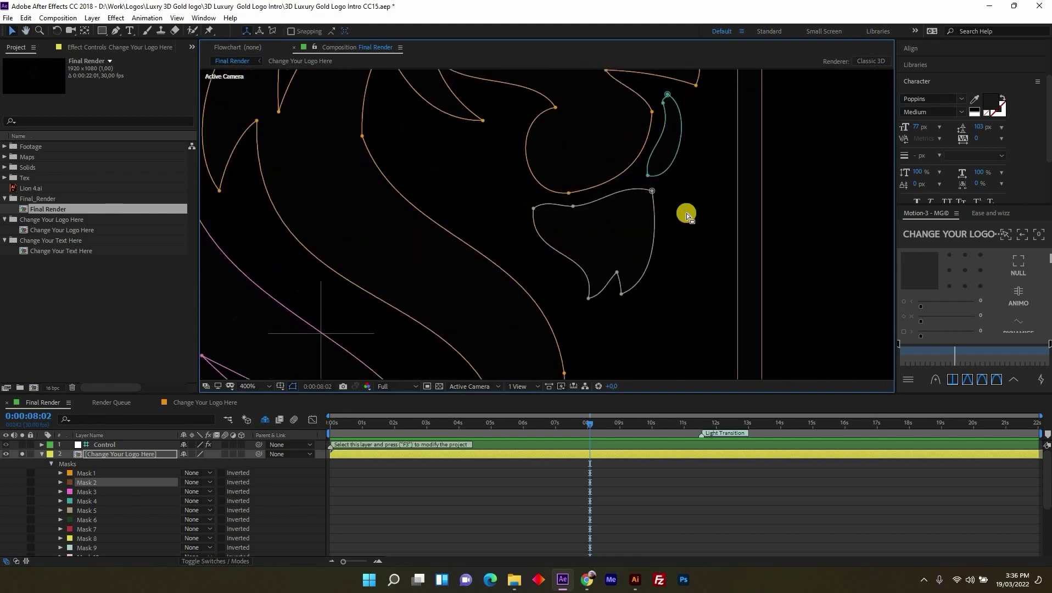
pyautogui.scroll(-2, 657, 258)
pyautogui.scroll(1, 544, 183)
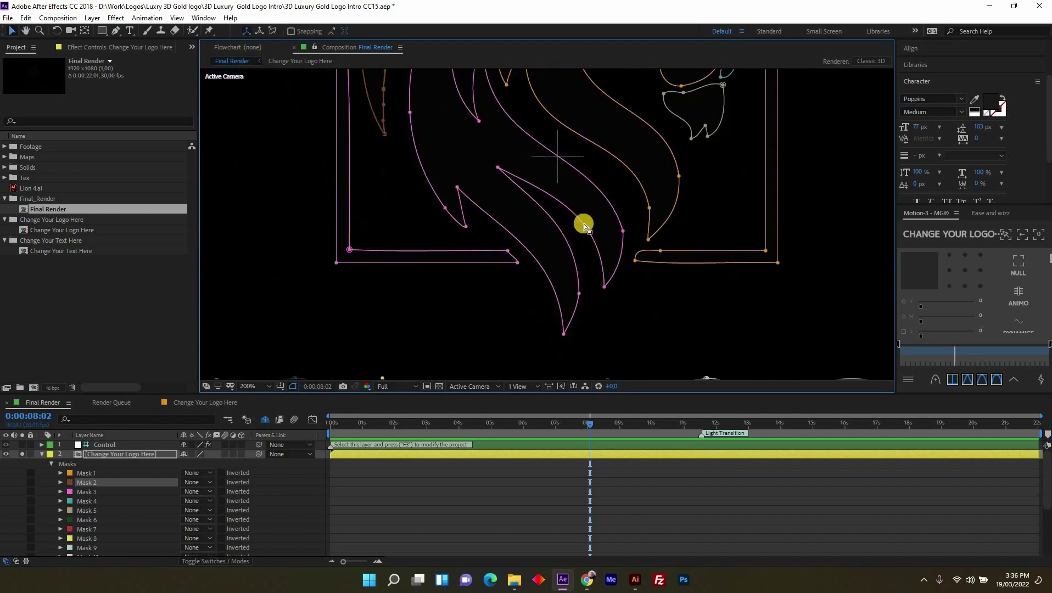
pyautogui.scroll(1, 604, 185)
pyautogui.scroll(-2, 556, 265)
pyautogui.scroll(-3, 535, 226)
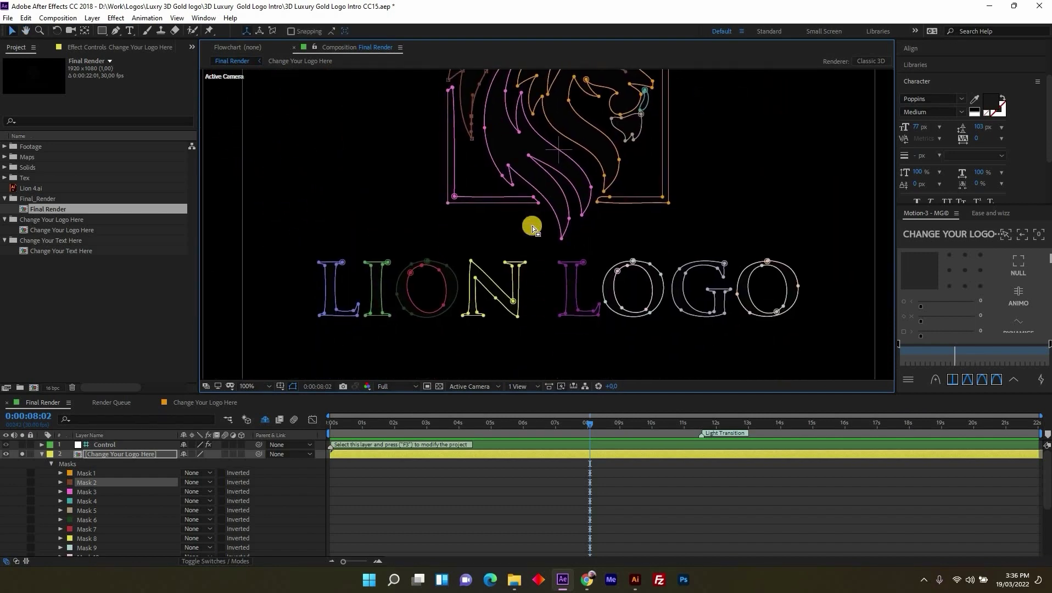
pyautogui.scroll(-2, 552, 333)
pyautogui.scroll(3, 556, 289)
pyautogui.scroll(1, 554, 289)
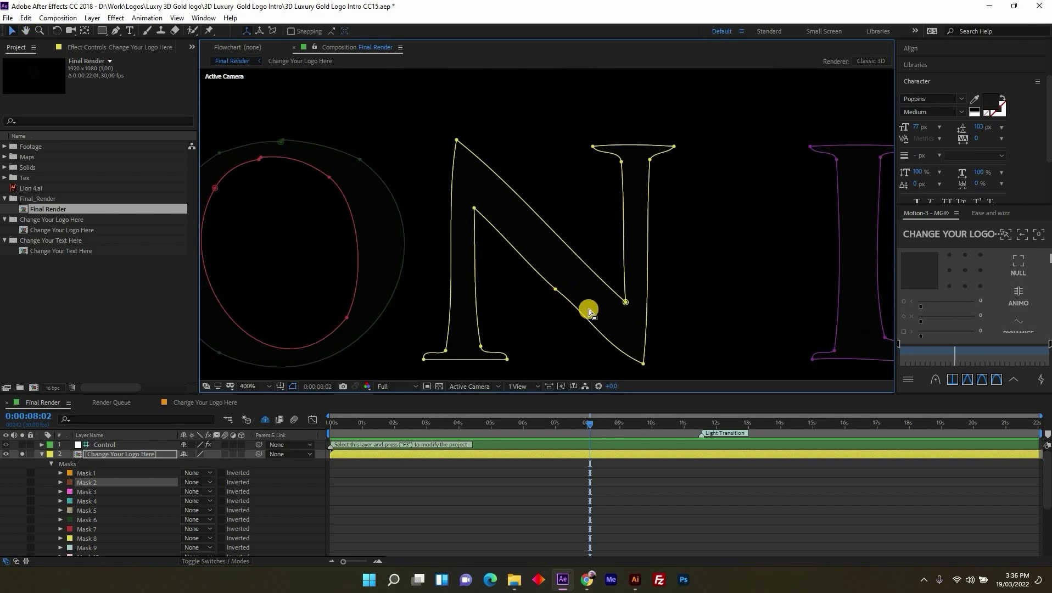
pyautogui.click(642, 363)
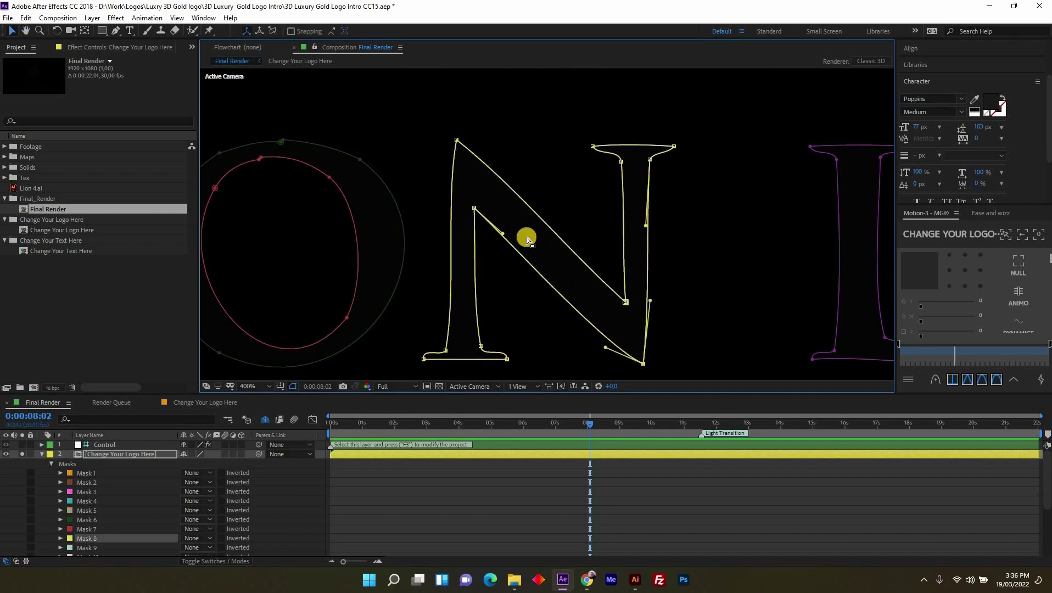
pyautogui.hscroll(-5, 454, 153)
pyautogui.click(464, 151)
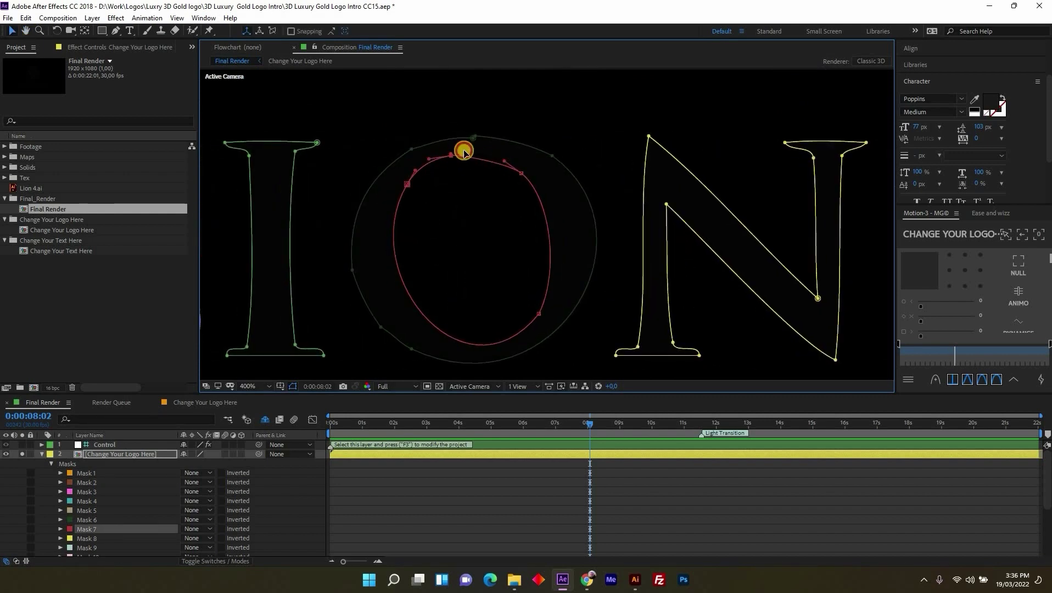
pyautogui.scroll(3, 446, 176)
pyautogui.scroll(-3, 364, 171)
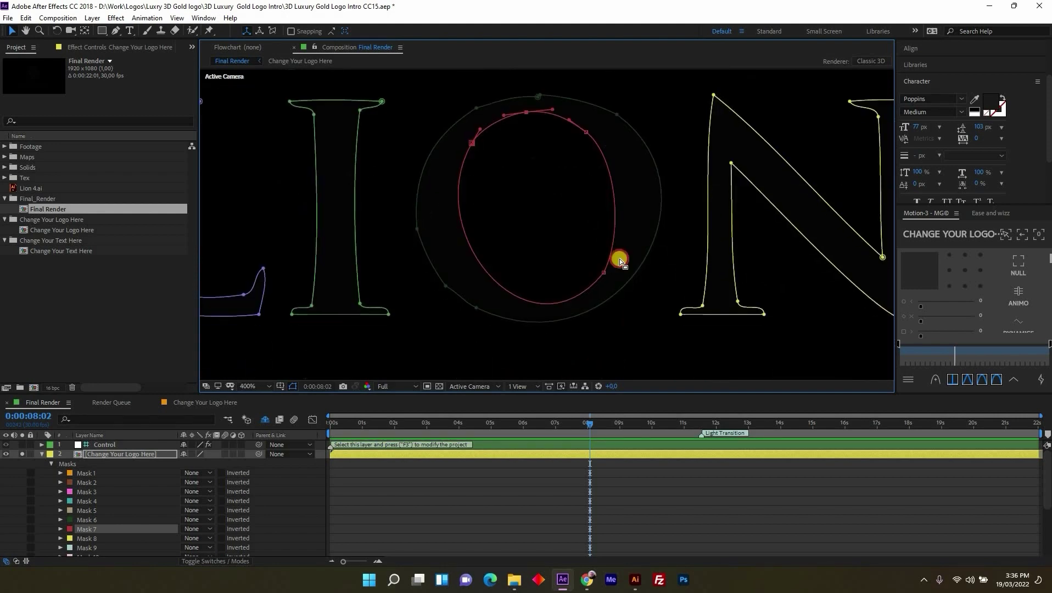
pyautogui.moveTo(620, 262); pyautogui.dragTo(526, 431)
pyautogui.hscroll(-3, 399, 235)
pyautogui.scroll(-2, 499, 180)
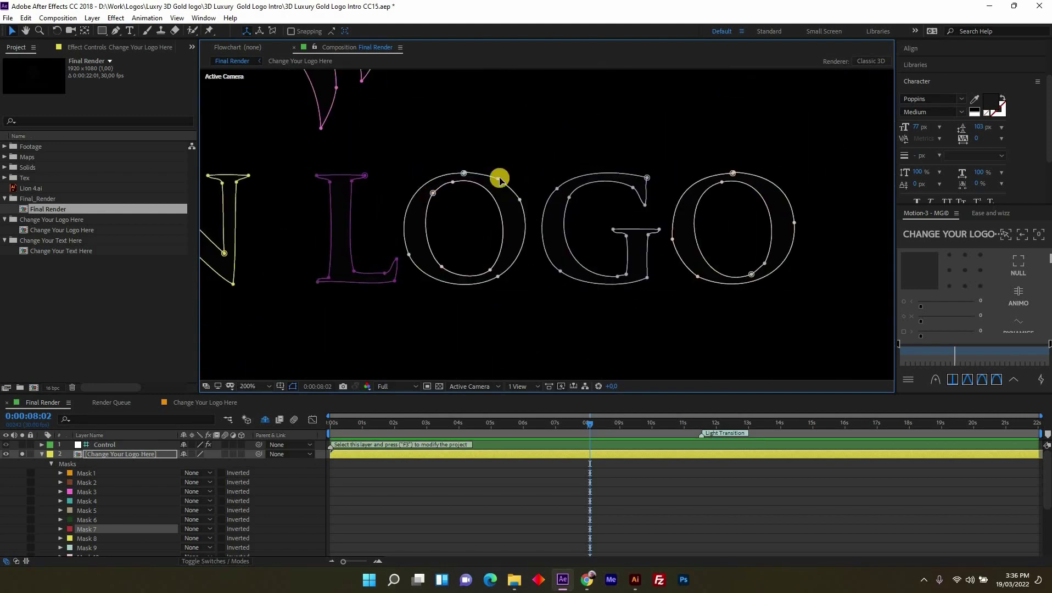
pyautogui.scroll(-4, 499, 179)
# - Delete the Mask Path keyframes on all 19 masks, then collapse the layer
pyautogui.click(88, 464)
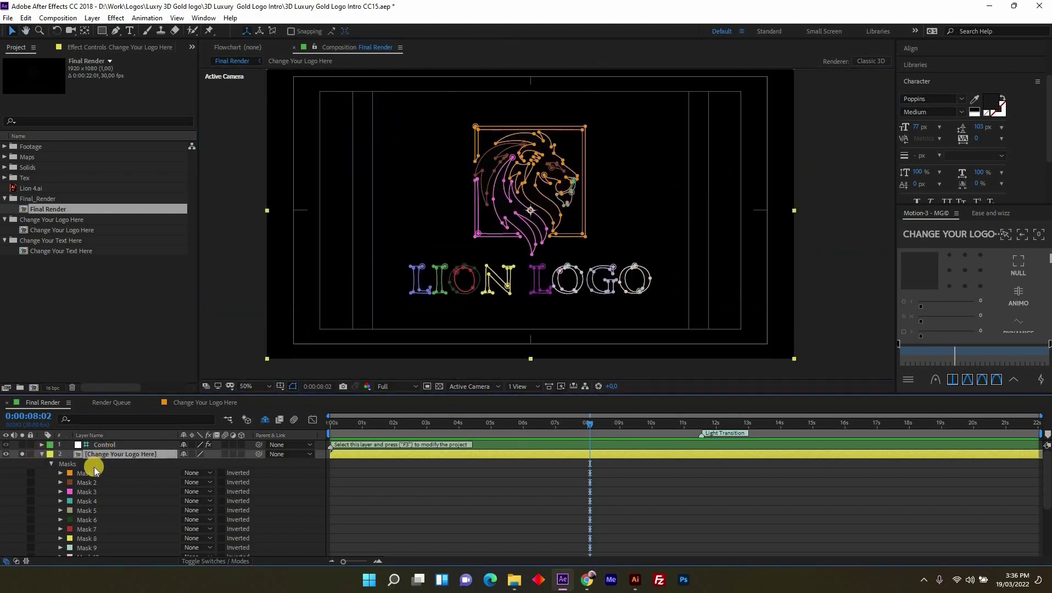
pyautogui.click(64, 474)
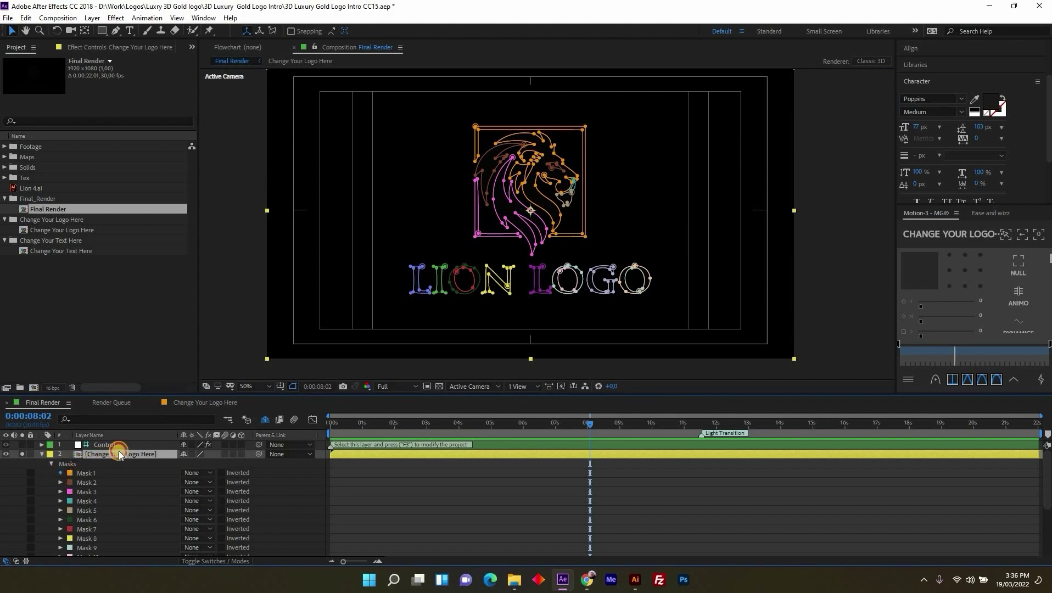
pyautogui.press('u')
pyautogui.click(86, 466)
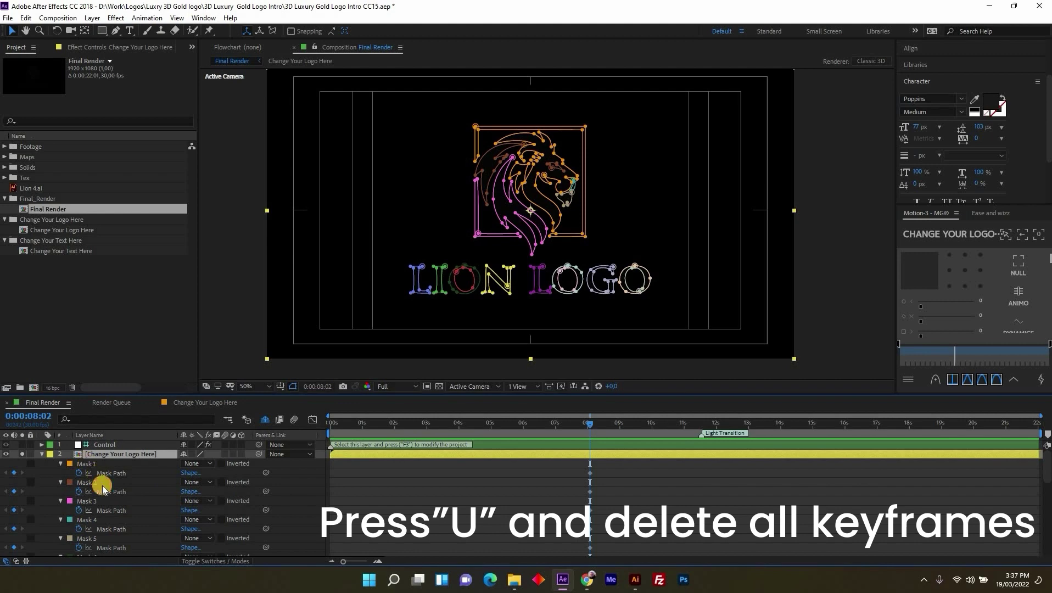
pyautogui.scroll(-5, 115, 513)
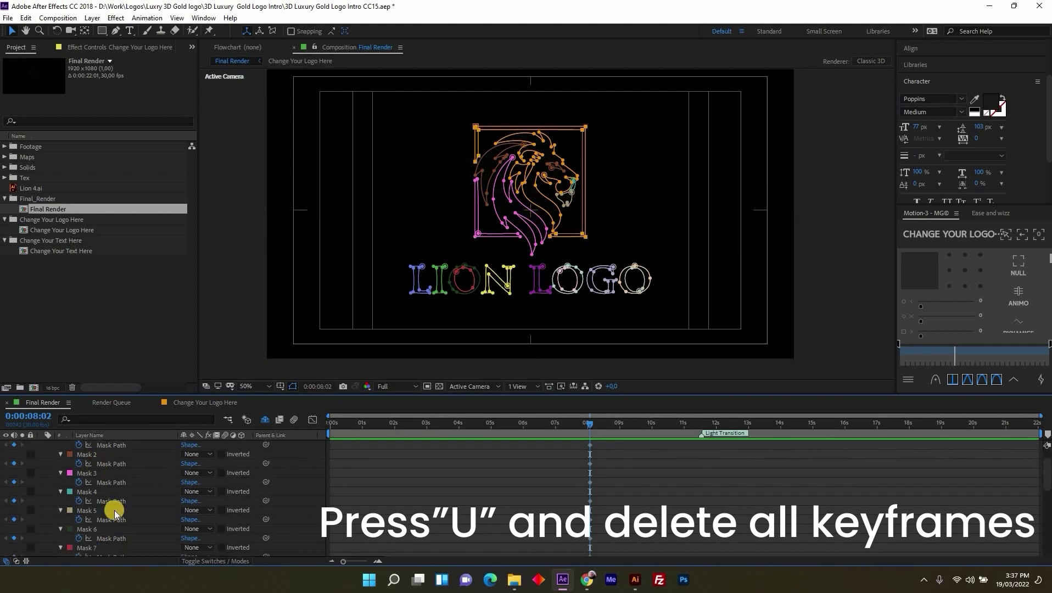
pyautogui.scroll(-3, 115, 521)
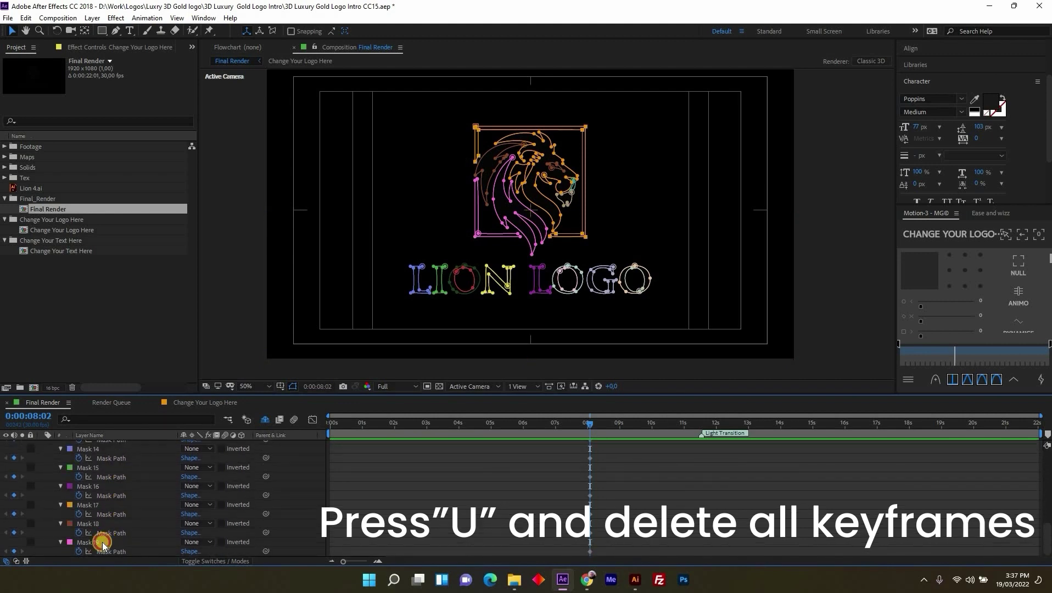
pyautogui.click(103, 543)
pyautogui.hotkey('ctrl', 'a')
pyautogui.press('Delete')
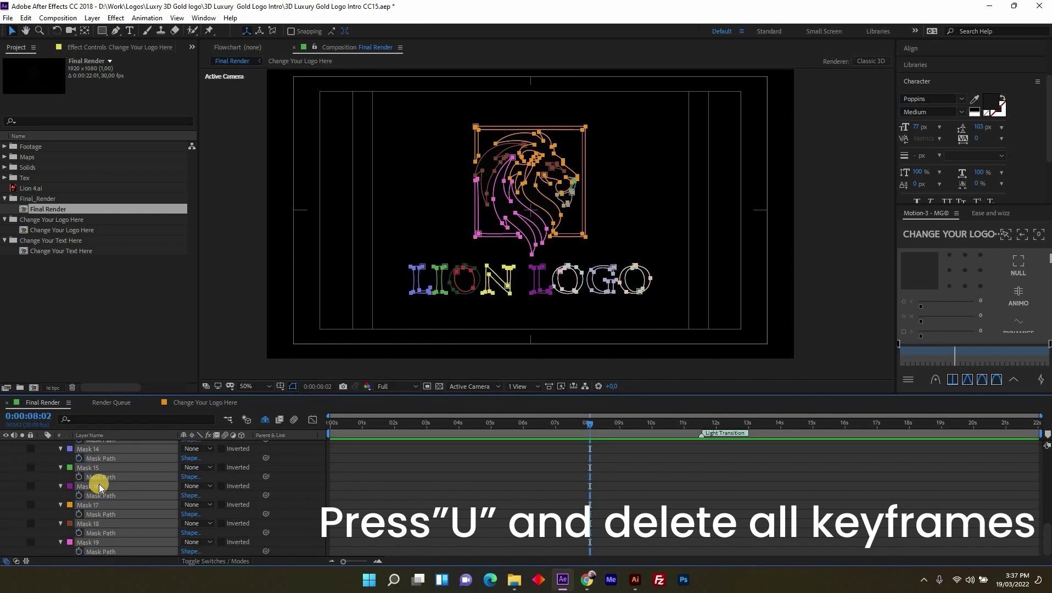
pyautogui.scroll(8, 71, 465)
pyautogui.click(28, 454)
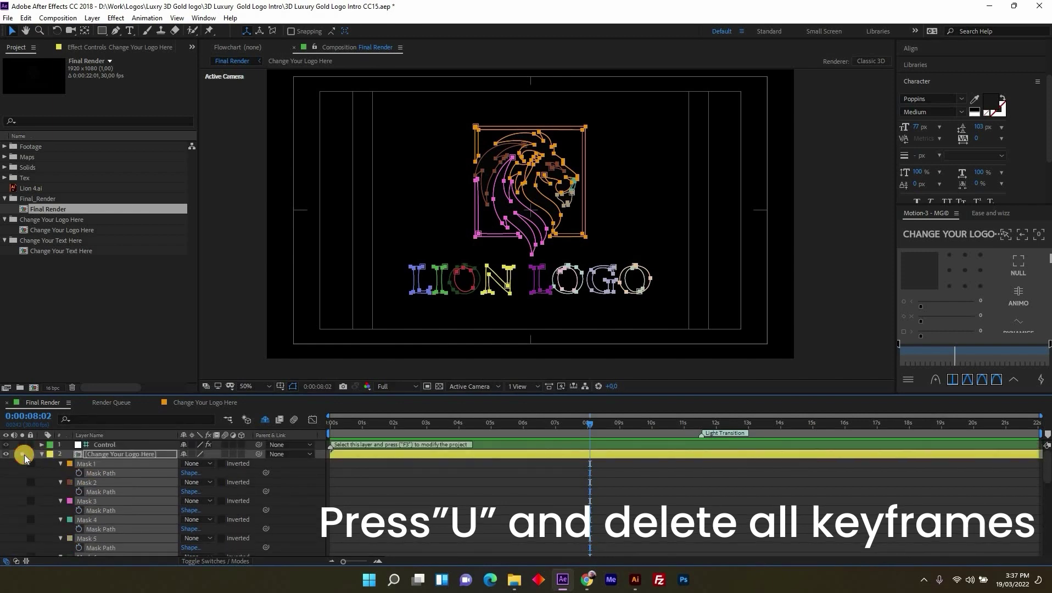
pyautogui.press('u')
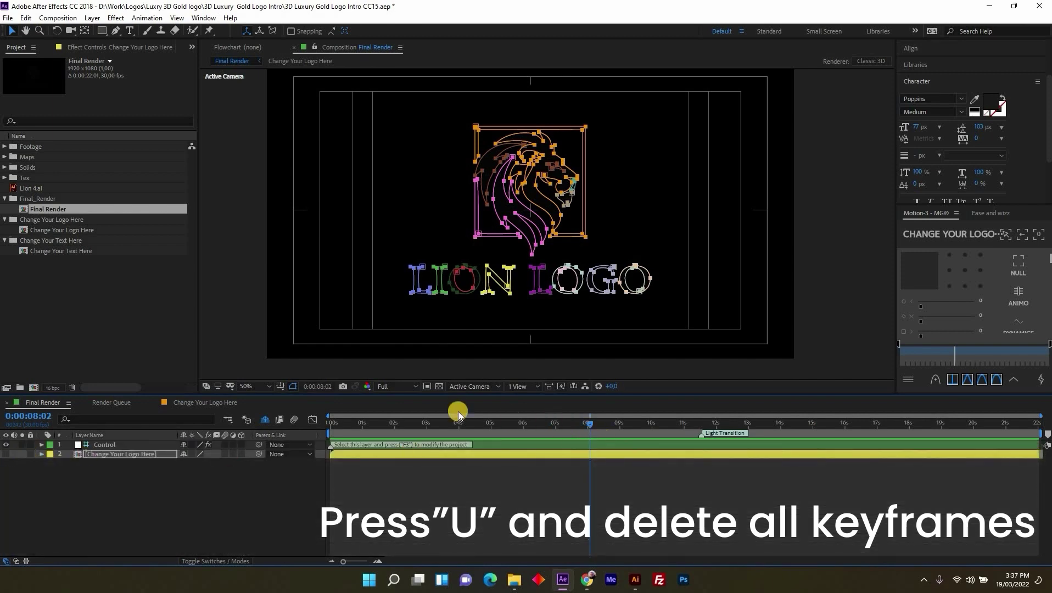
# - Render the Final Render preview at Half resolution and select the Control layer
pyautogui.click(400, 385)
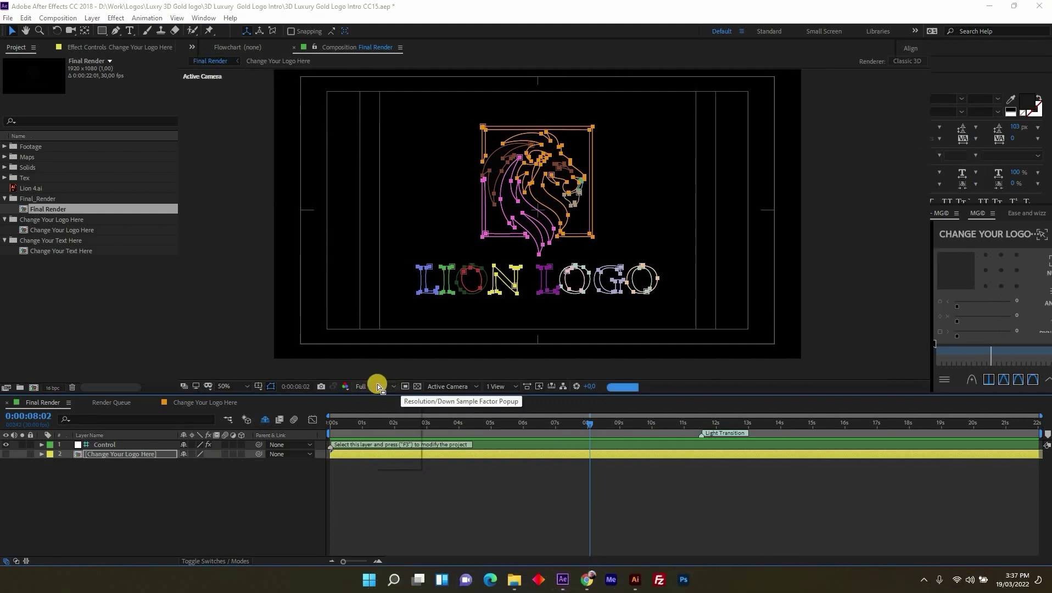
pyautogui.click(377, 386)
pyautogui.click(403, 410)
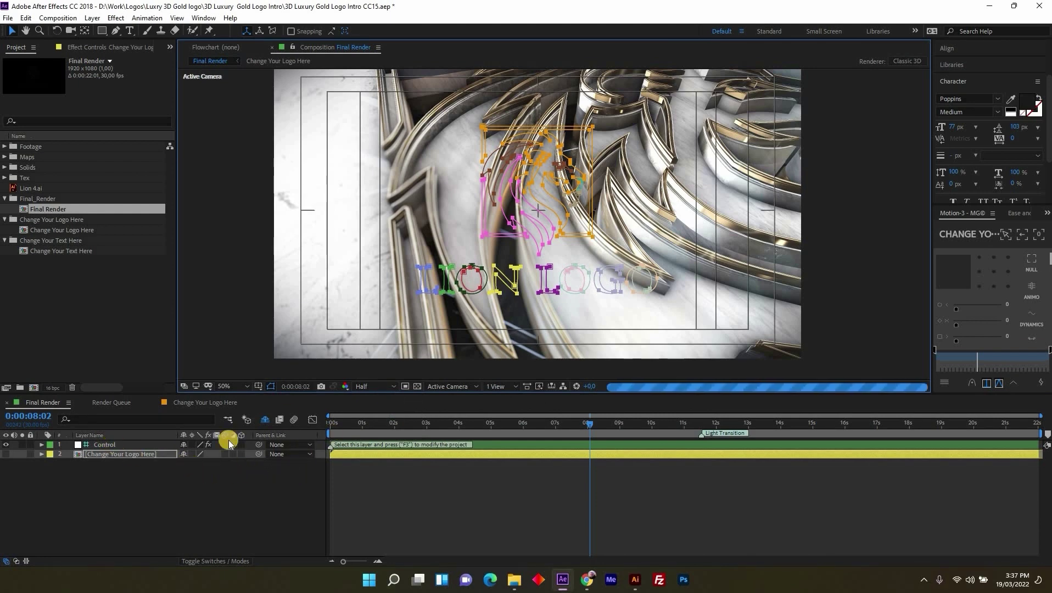
pyautogui.click(272, 387)
pyautogui.click(112, 444)
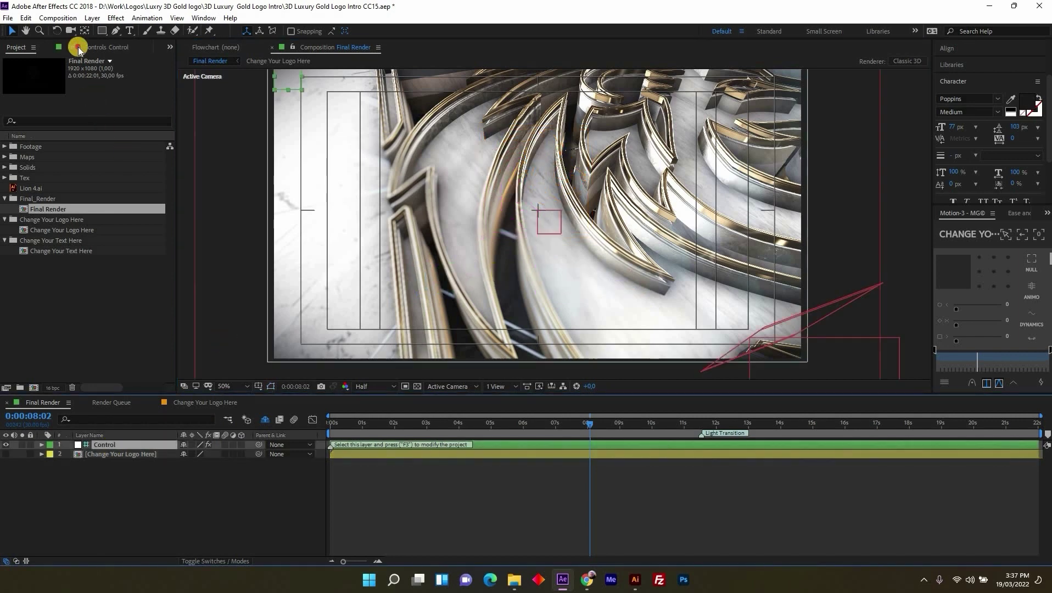
# - Set Floor Line Color to F96312 and sample orange into the Bokeh Light colour at 0:00:04:08
pyautogui.press('F3')
pyautogui.click(104, 79)
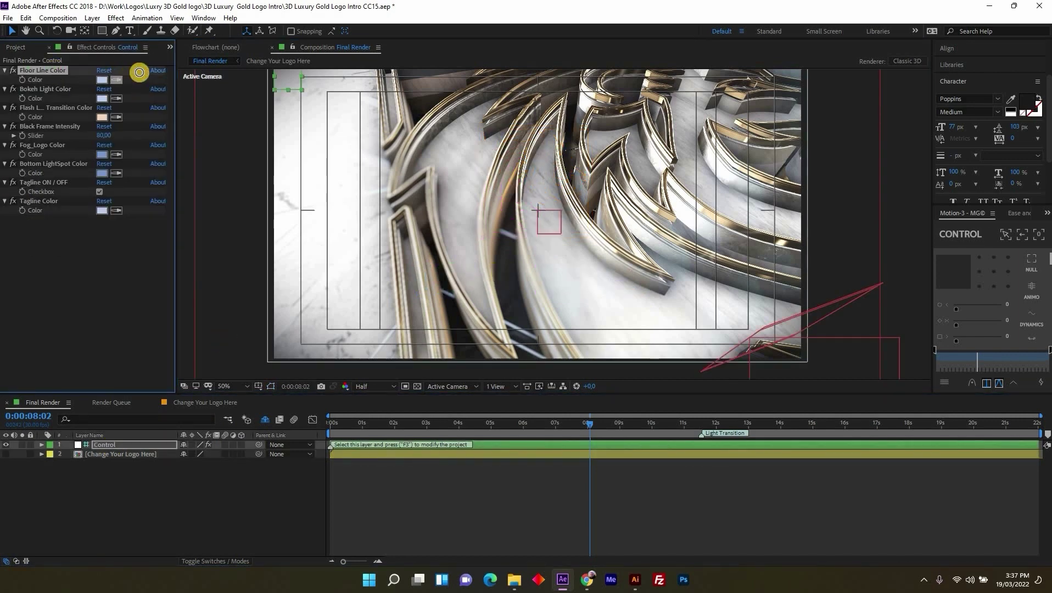
pyautogui.write('F5CCB6')
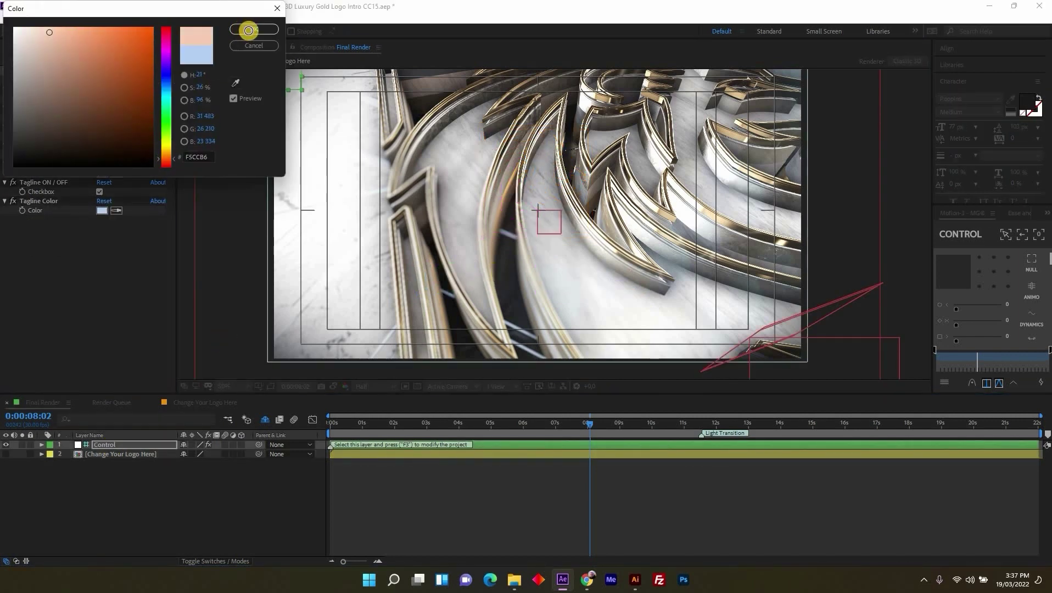
pyautogui.write('F96312')
pyautogui.click(249, 30)
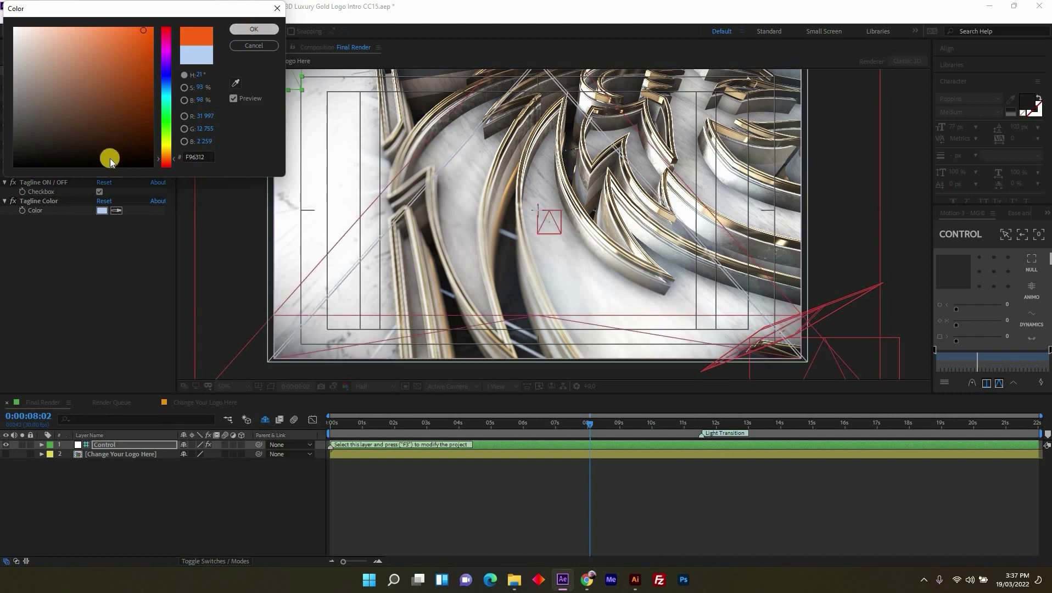
pyautogui.click(467, 424)
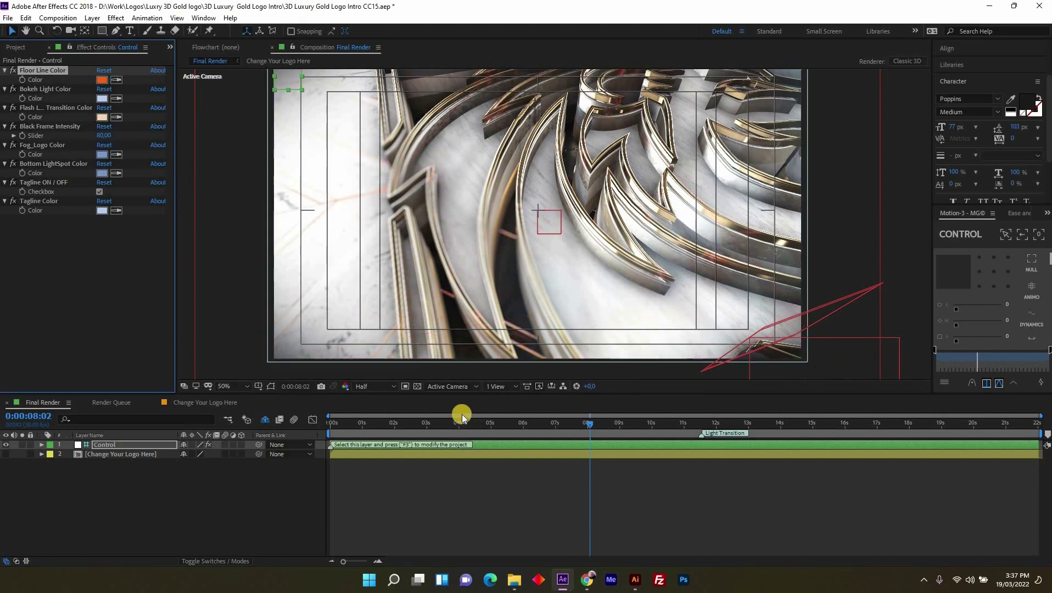
pyautogui.click(116, 99)
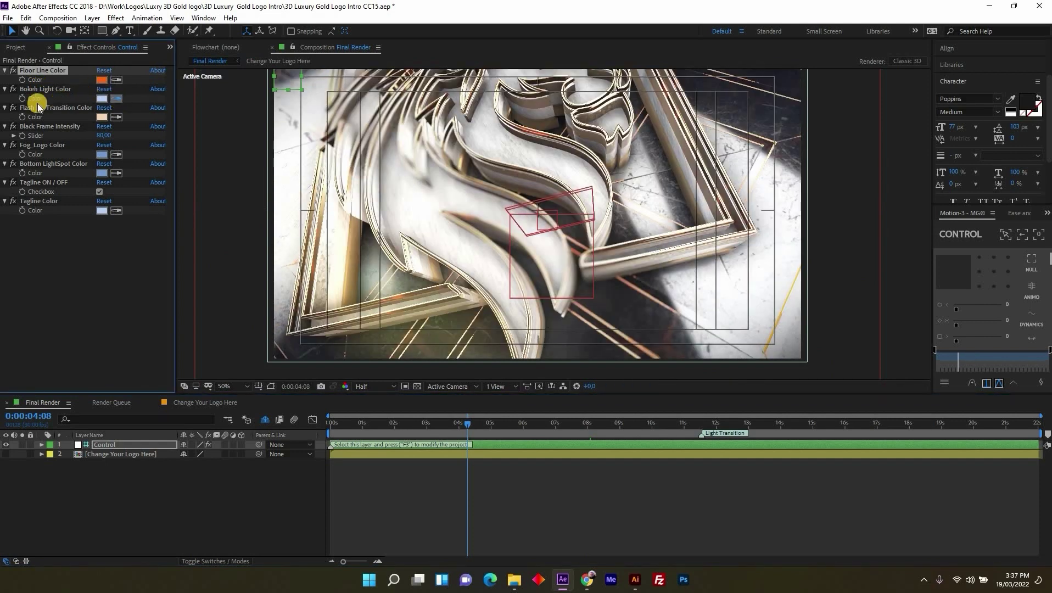
pyautogui.click(39, 104)
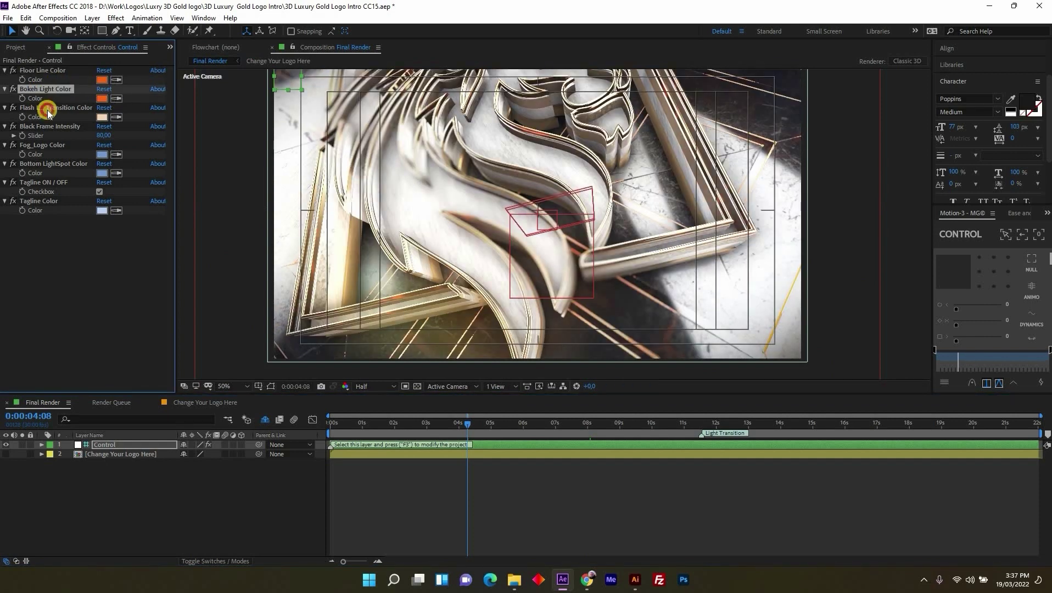
# - At the Light Transition marker, make the flash transition blue and Fog_Logo Color orange
pyautogui.click(702, 424)
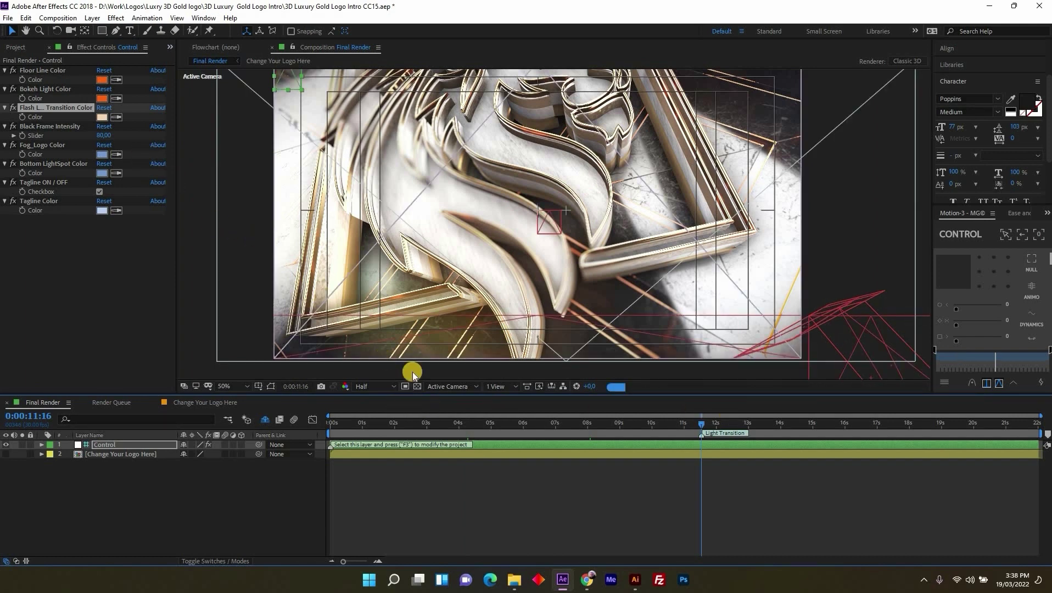
pyautogui.click(116, 117)
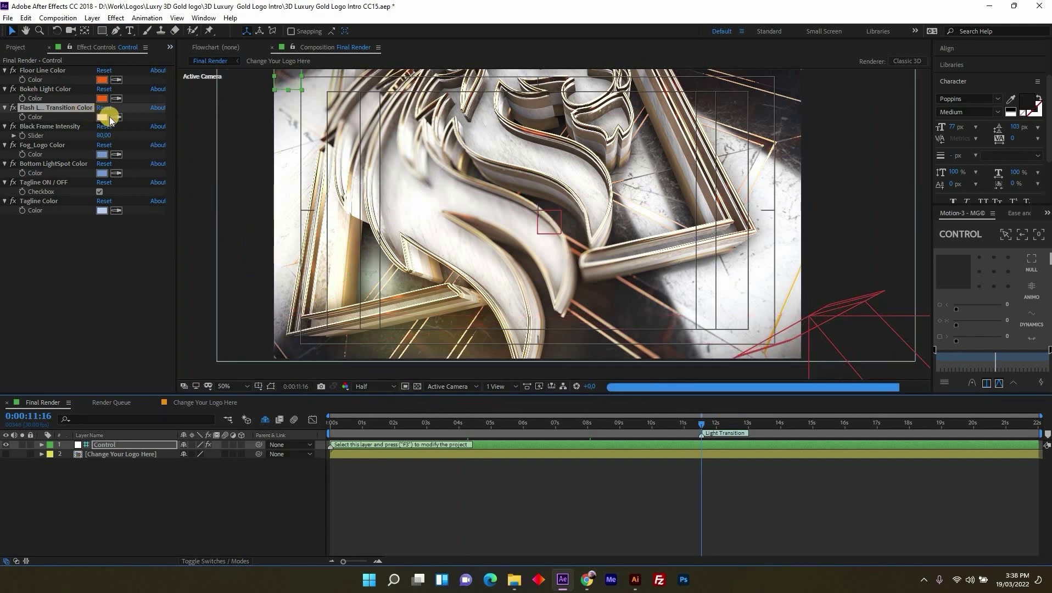
pyautogui.click(101, 155)
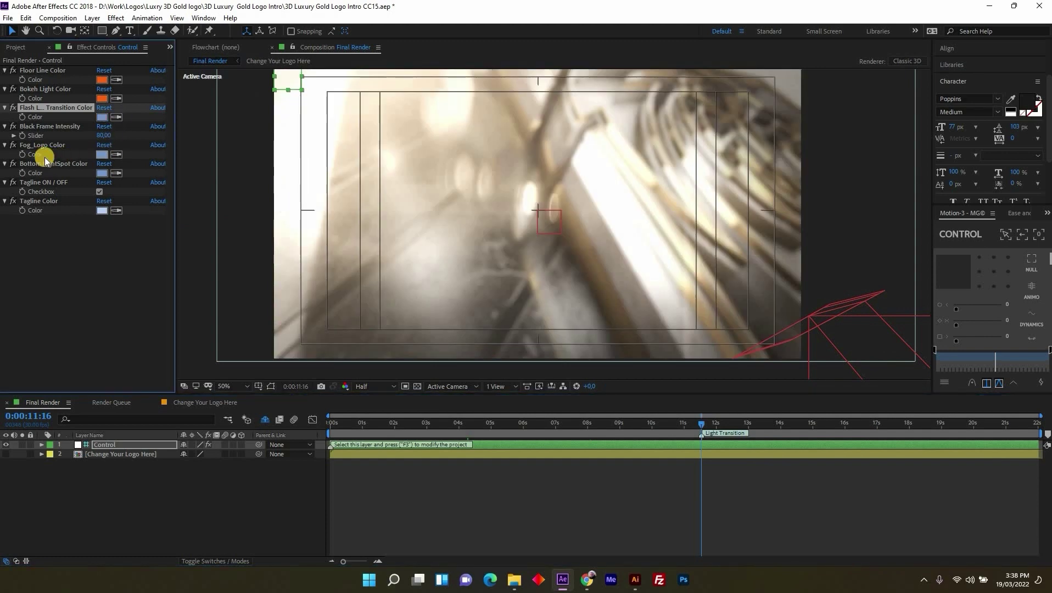
pyautogui.click(102, 154)
pyautogui.click(102, 99)
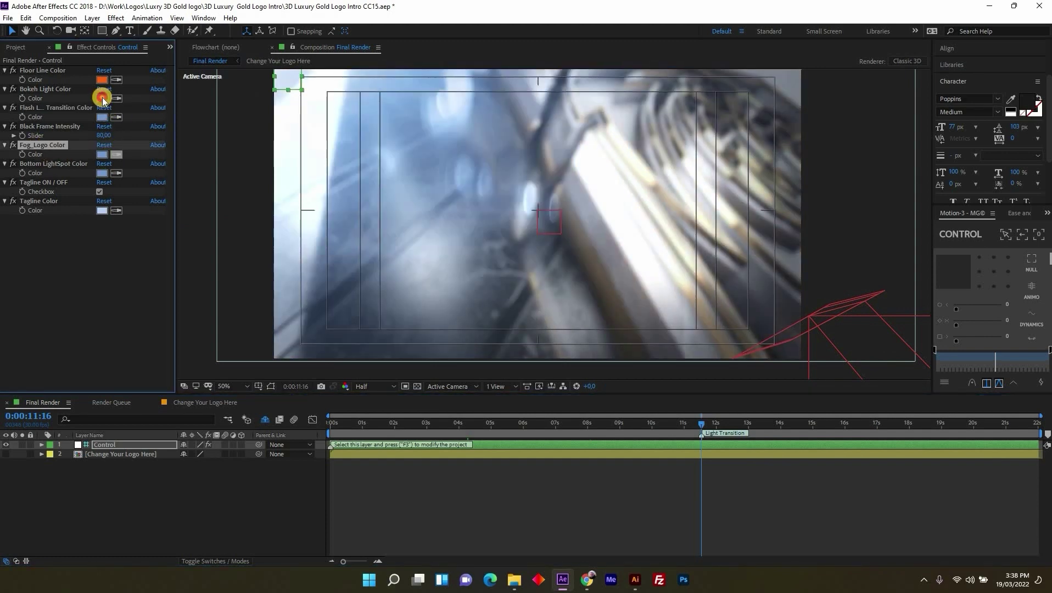
pyautogui.click(102, 99)
pyautogui.click(52, 165)
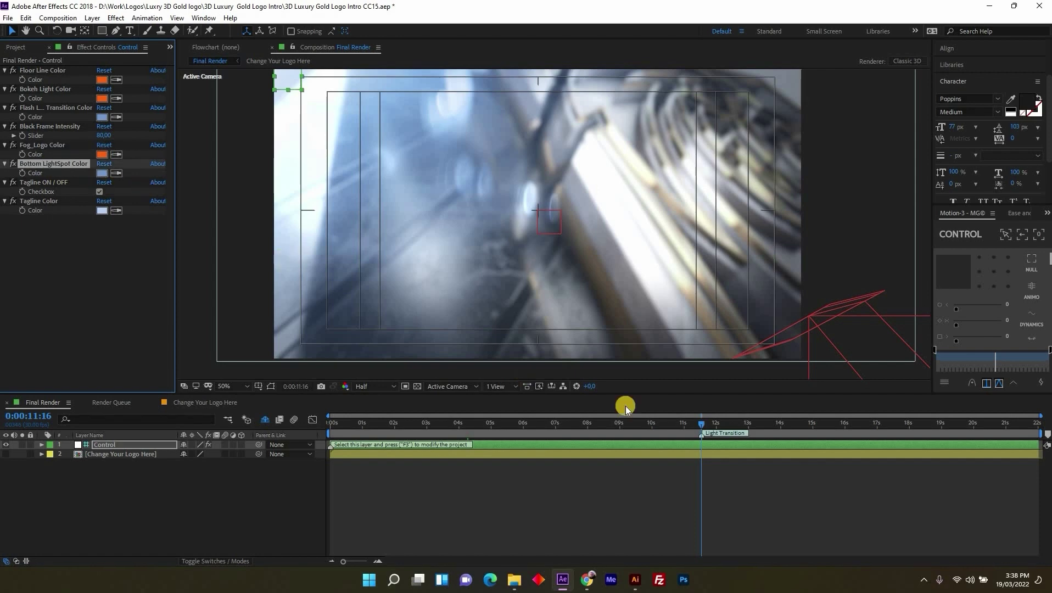
pyautogui.click(814, 425)
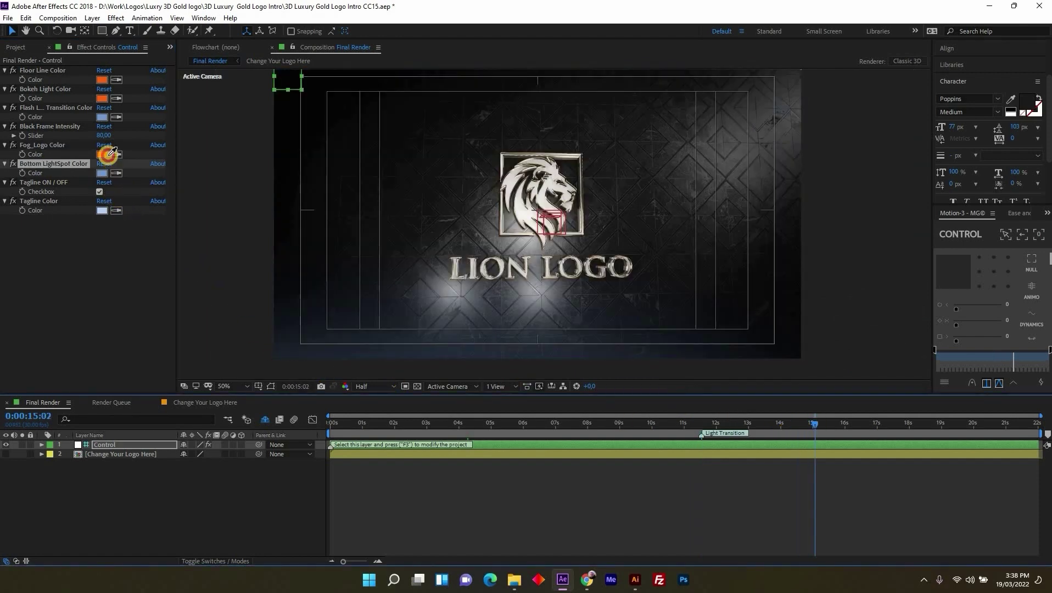
# - Set Bottom LightSpot Color to a light peach shade
pyautogui.click(117, 173)
pyautogui.click(102, 173)
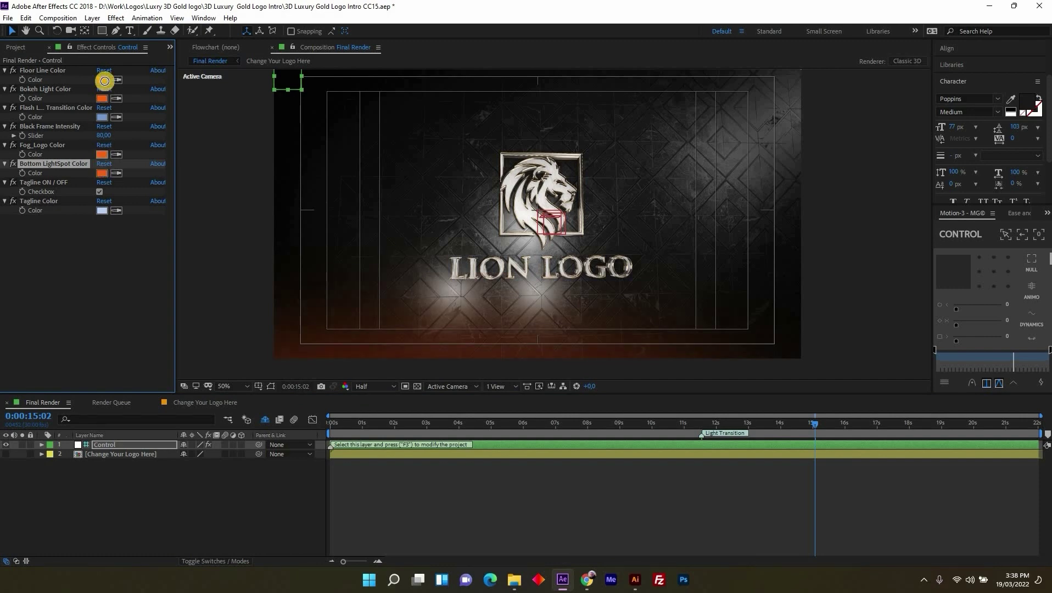
pyautogui.click(55, 32)
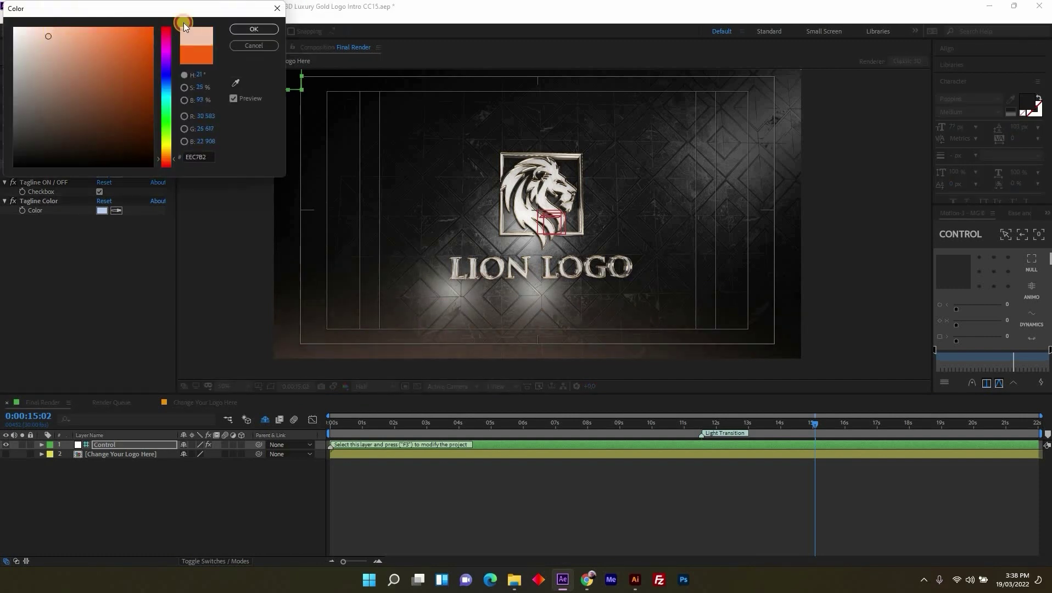
pyautogui.click(254, 29)
pyautogui.click(47, 180)
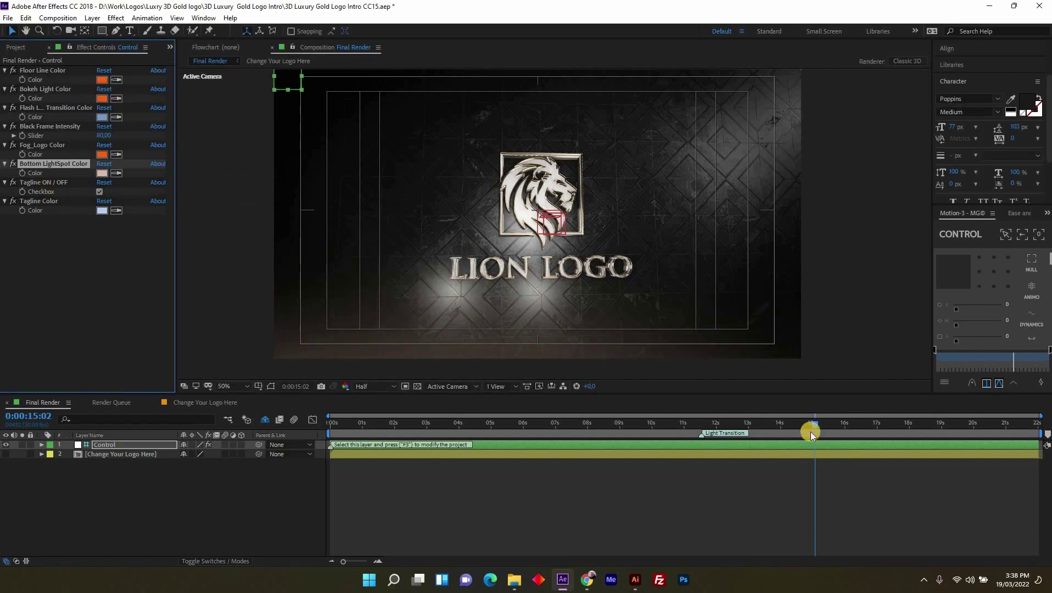
# - At 0:00:18:17, switch the tagline off and give Tagline Color an orange-gold shade
pyautogui.moveTo(875, 426); pyautogui.dragTo(927, 425)
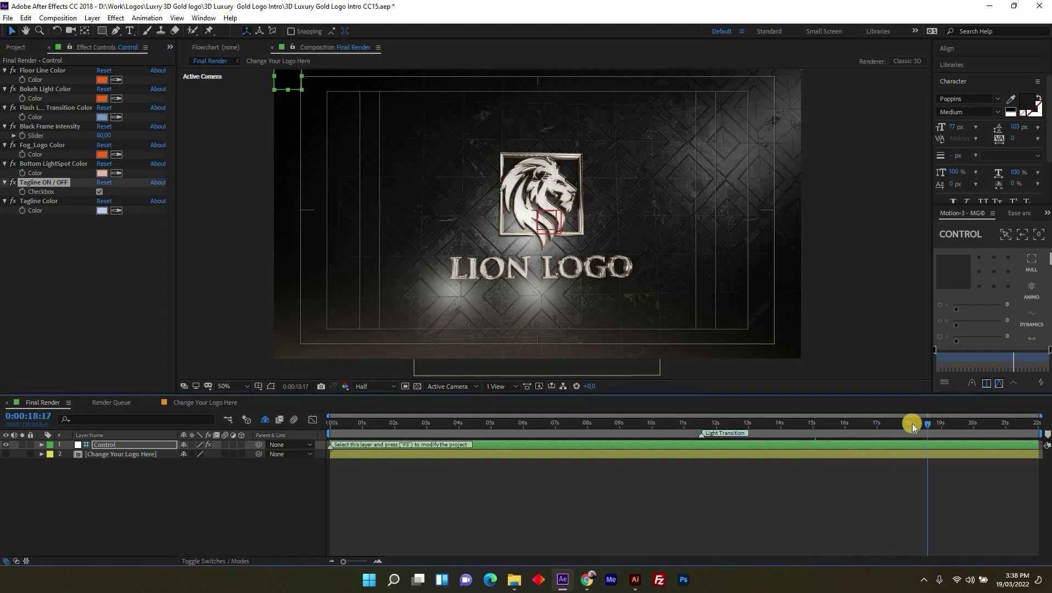
pyautogui.click(99, 191)
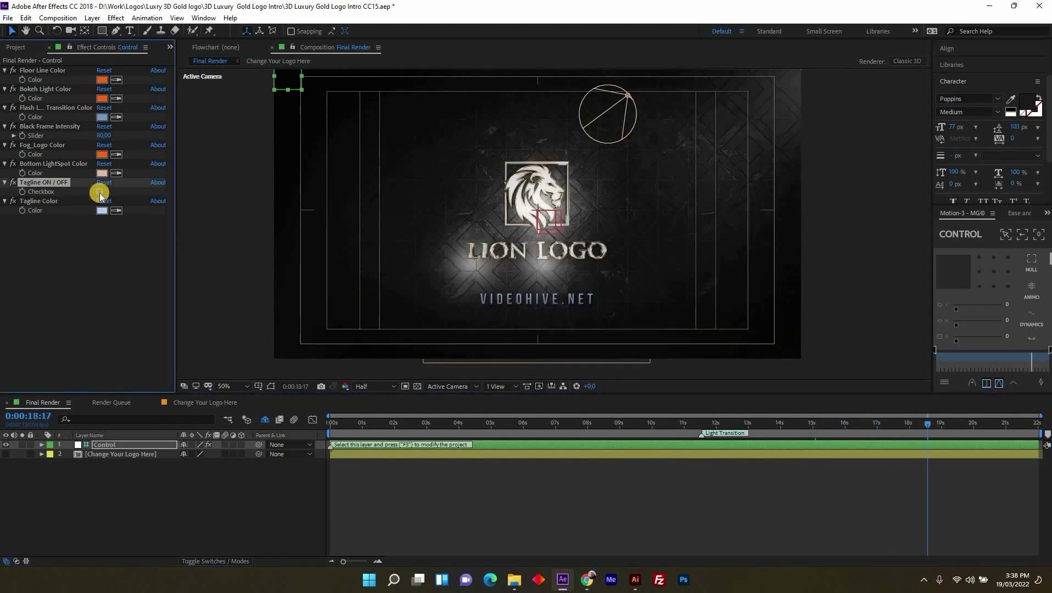
pyautogui.click(102, 210)
pyautogui.write('FFFFFF')
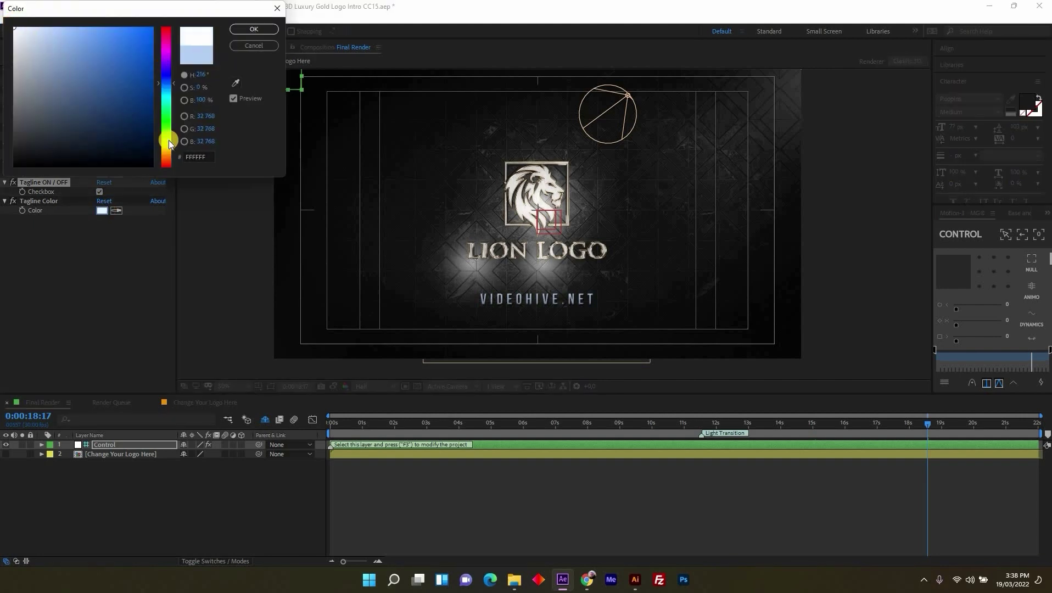
pyautogui.click(164, 151)
pyautogui.click(95, 20)
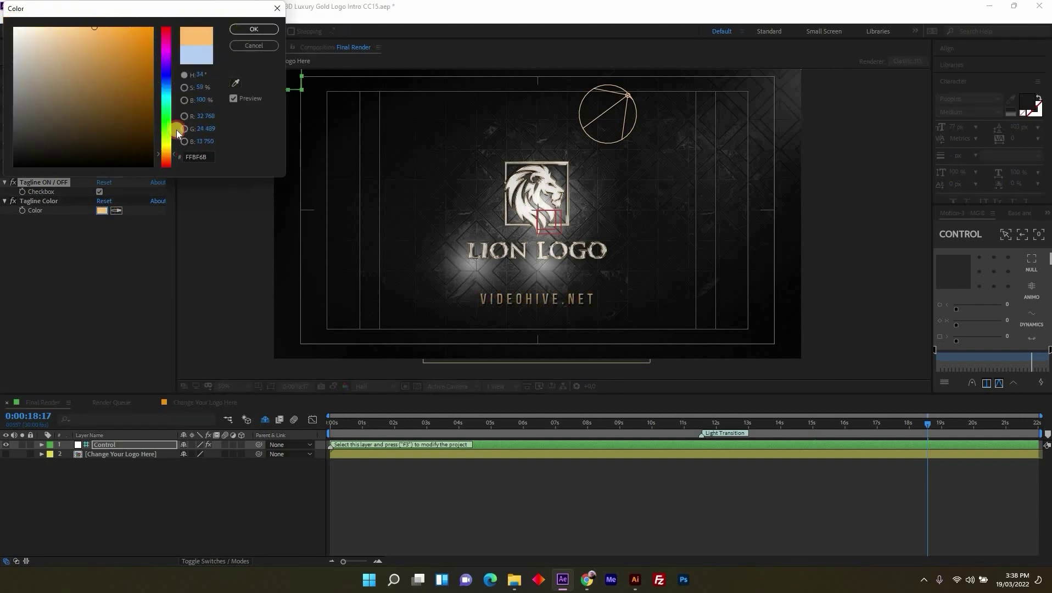
pyautogui.press('Return')
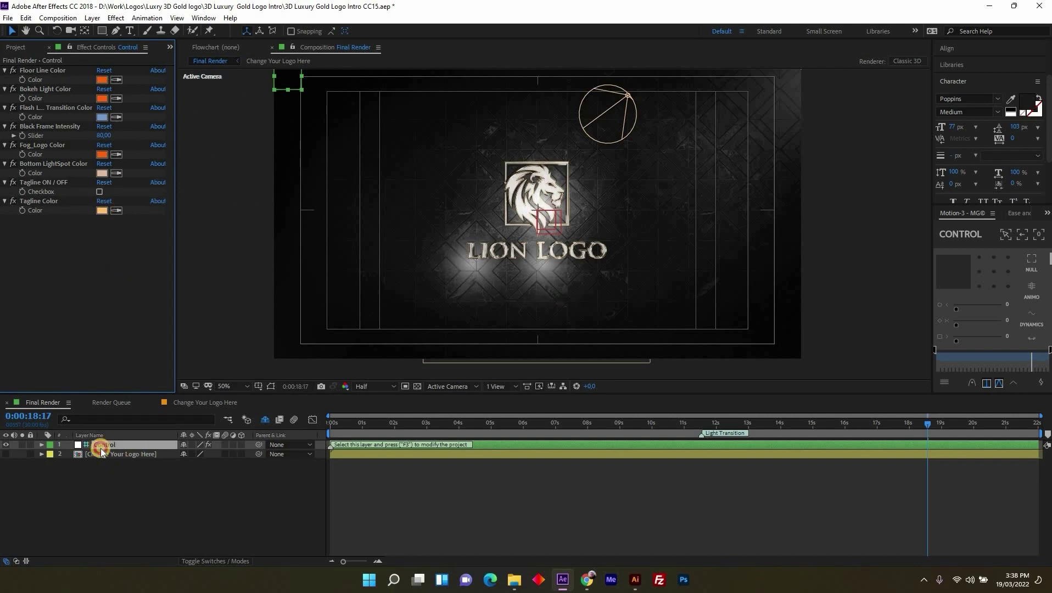
# - Add the Final Render composition to the Render Queue
pyautogui.click(37, 403)
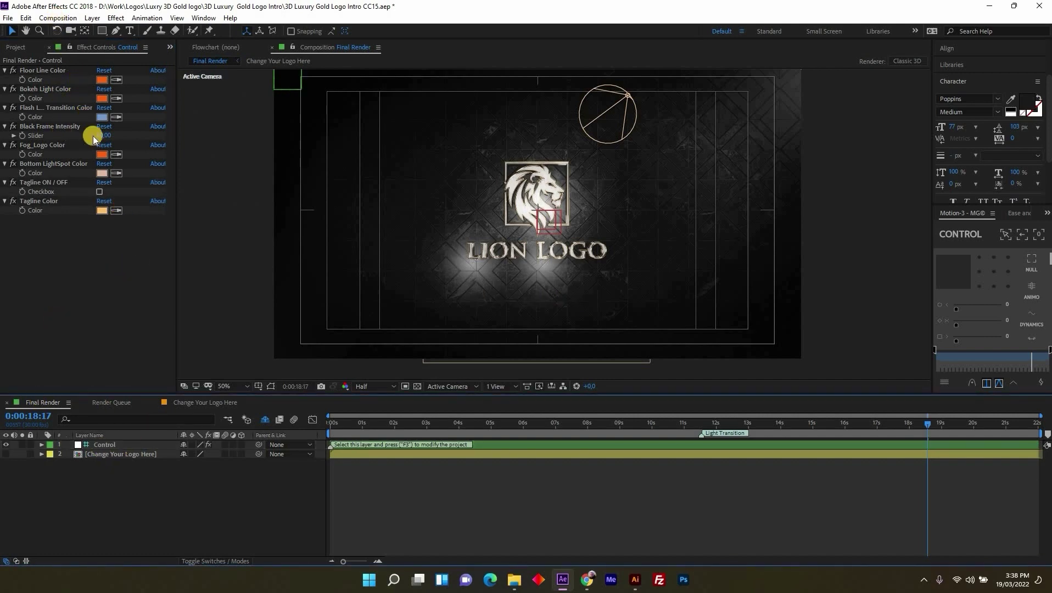
pyautogui.click(58, 17)
pyautogui.click(110, 165)
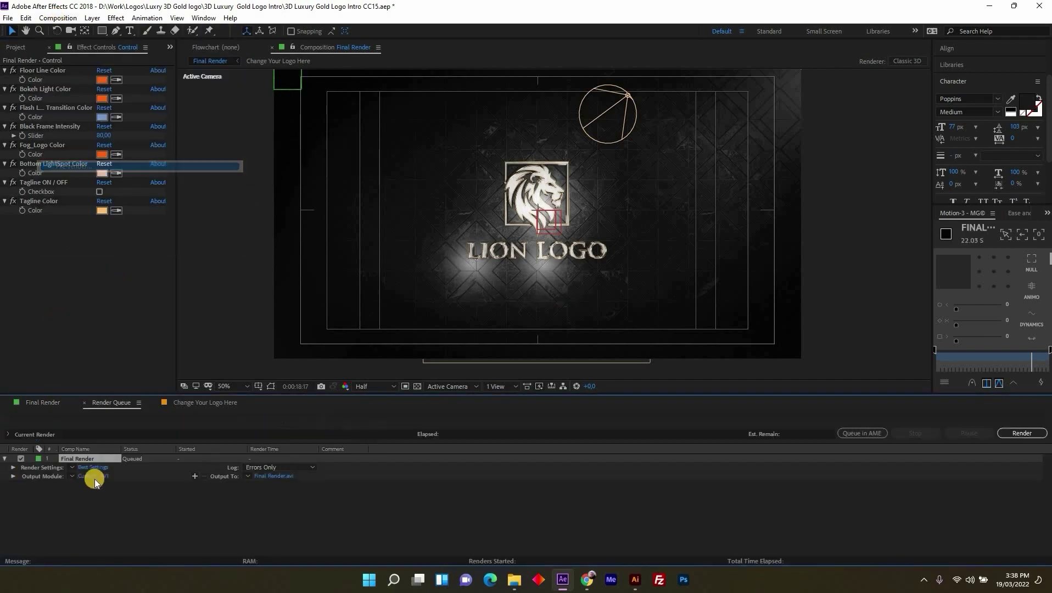
# - Set the queued render's output module format to QuickTime and check its audio output options
pyautogui.click(95, 476)
pyautogui.click(167, 78)
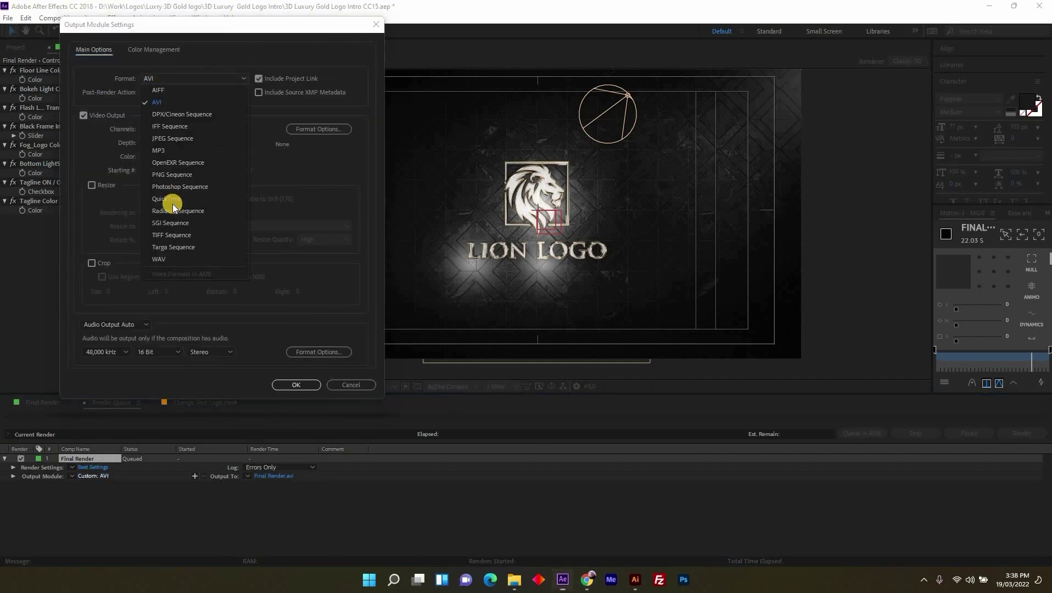
pyautogui.click(166, 199)
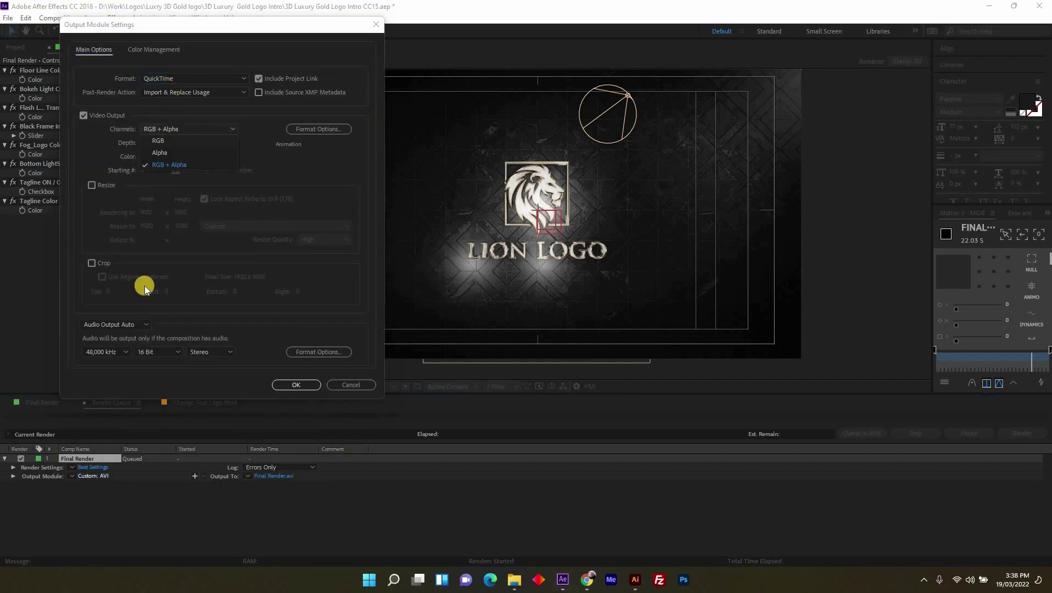
pyautogui.click(136, 325)
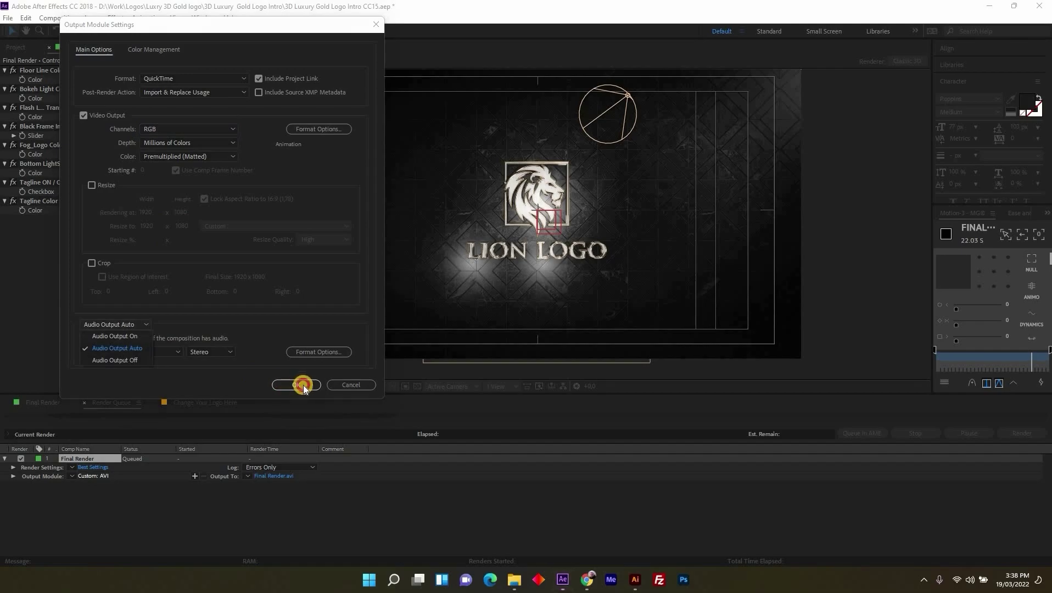